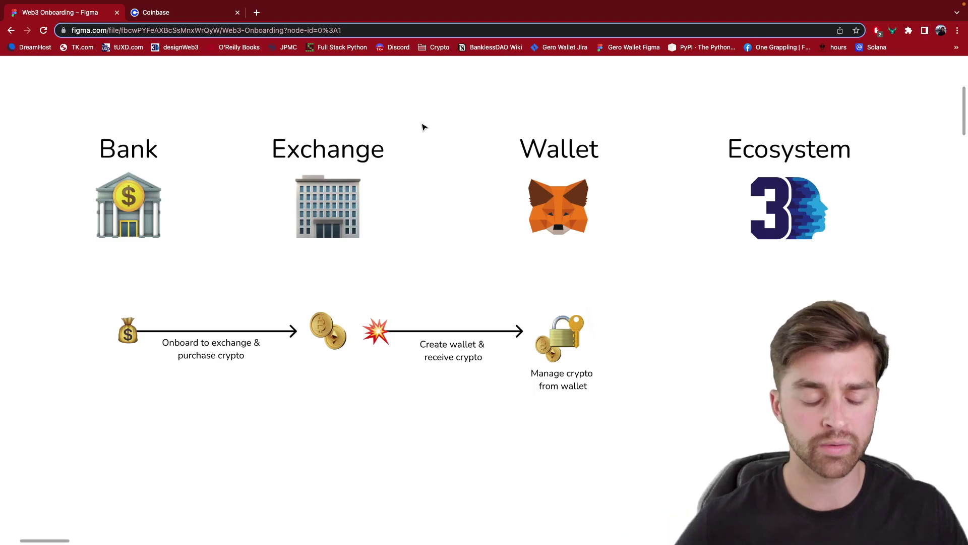
Step: Search the web for 'metamask' in a new tab and open the official metamask.io site
left_click(257, 13)
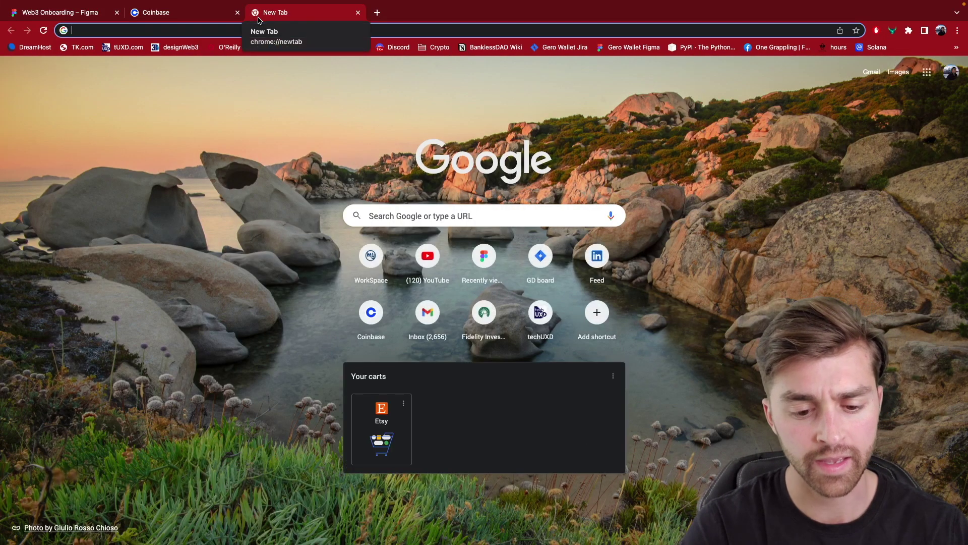
type("metamask")
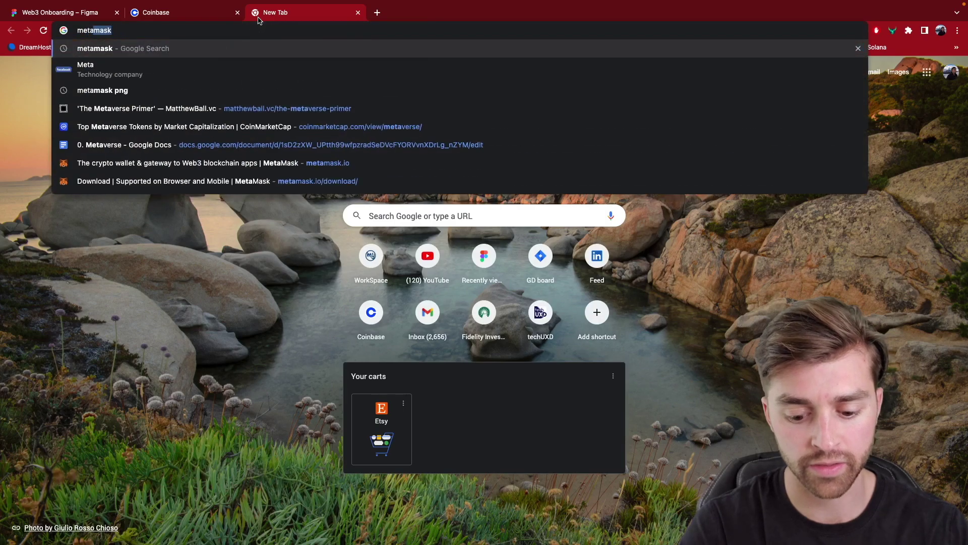
key("Return")
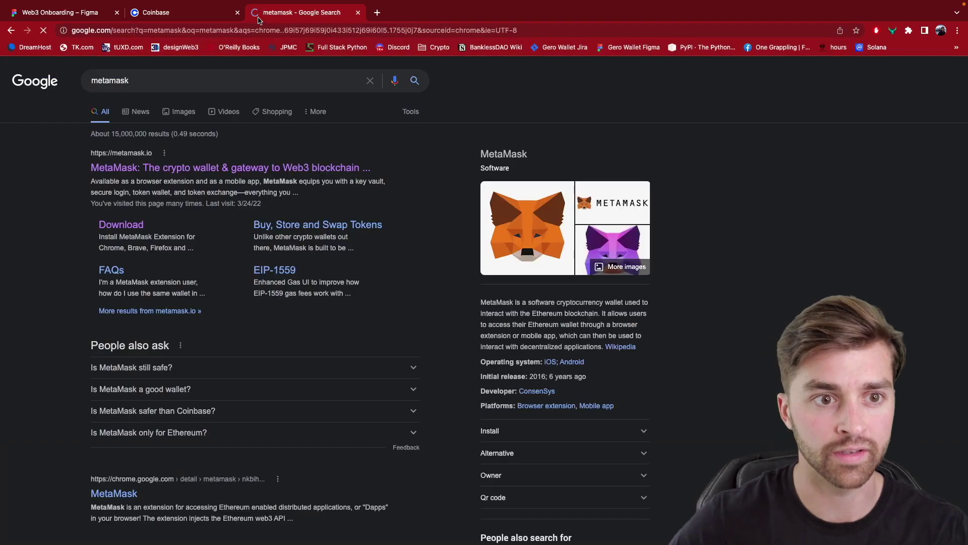
left_click(252, 168)
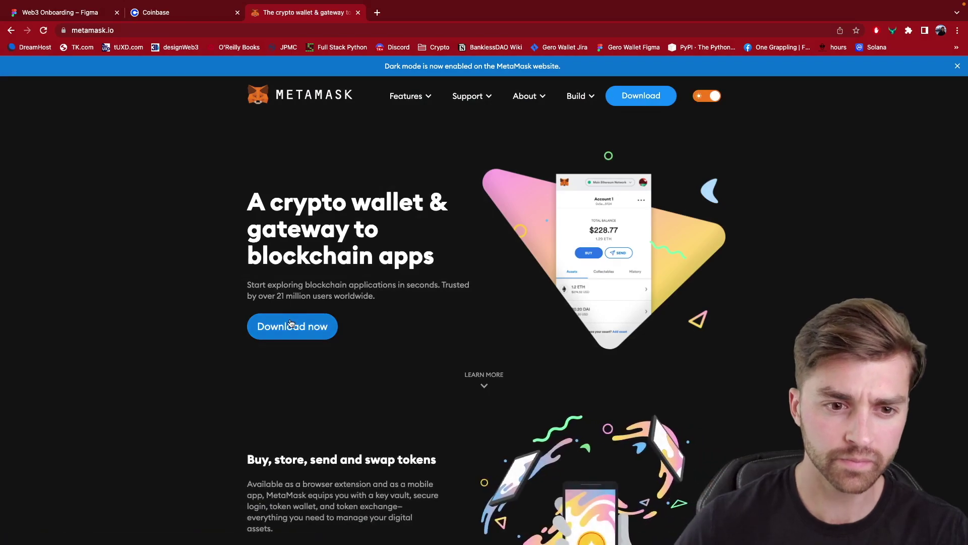
Step: Install the MetaMask extension for Chrome from its Chrome Web Store listing
left_click(301, 327)
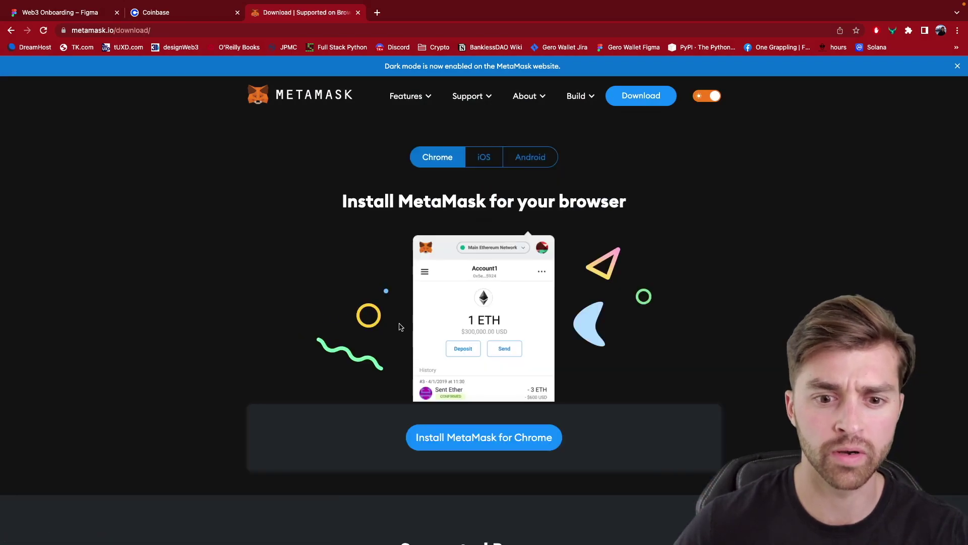
left_click(456, 438)
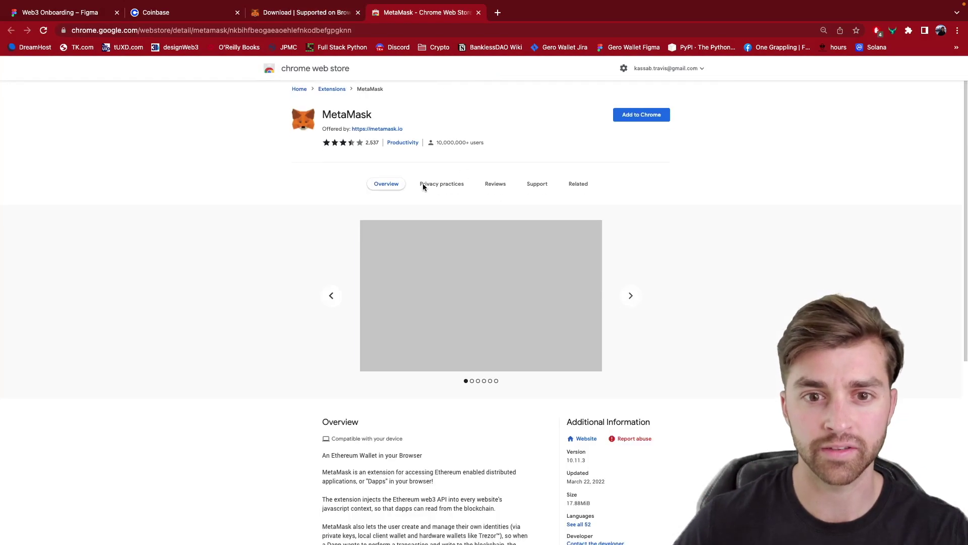
left_click(634, 115)
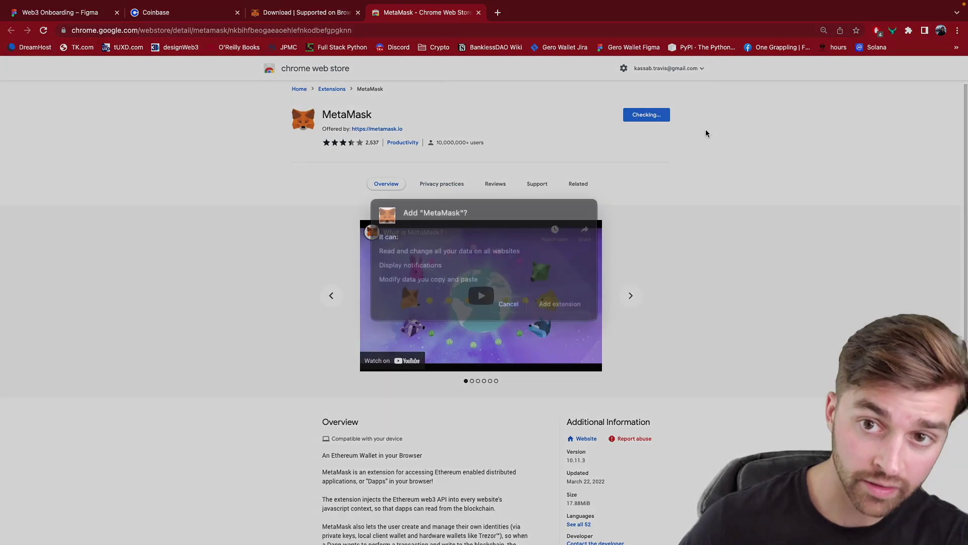
left_click(556, 318)
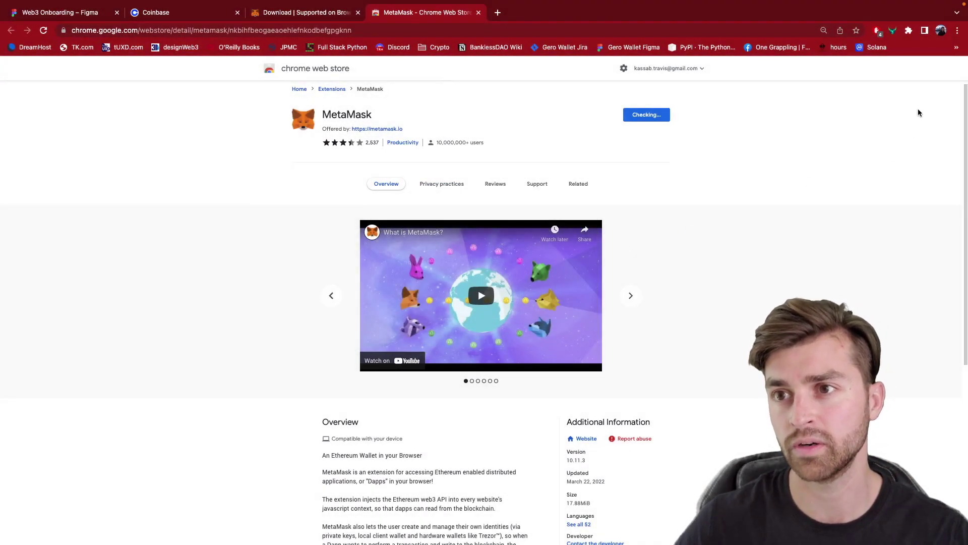
left_click(891, 45)
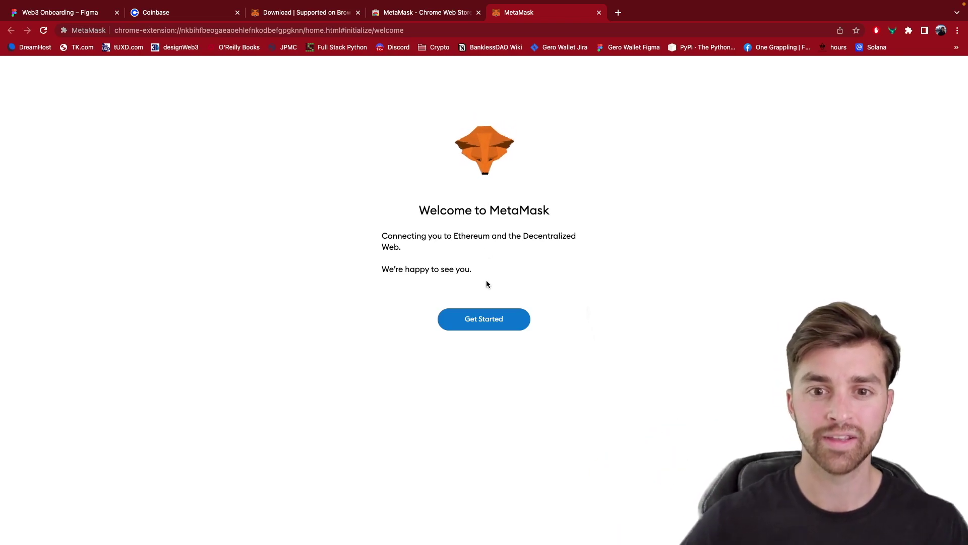
Step: Start creating a brand-new MetaMask wallet and decline sharing usage data
left_click(494, 323)
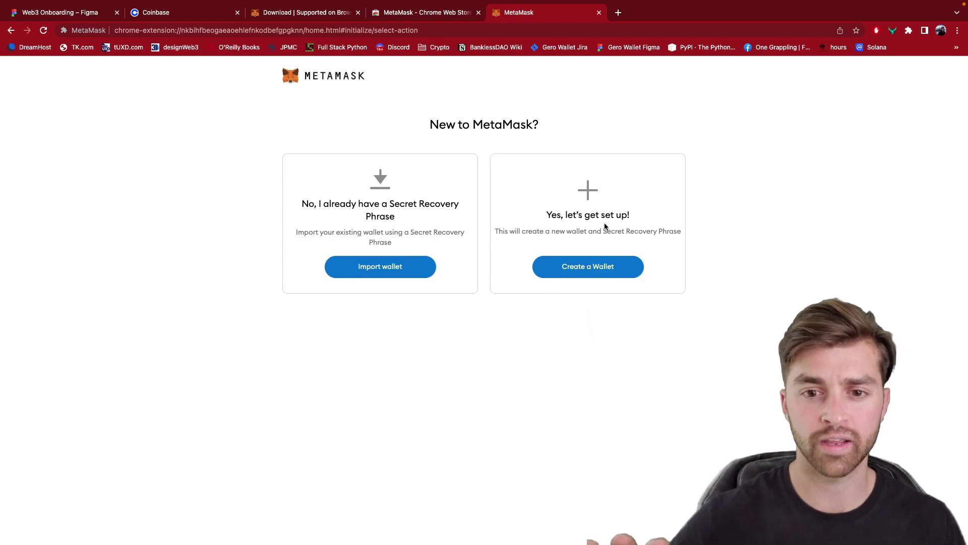
left_click(581, 267)
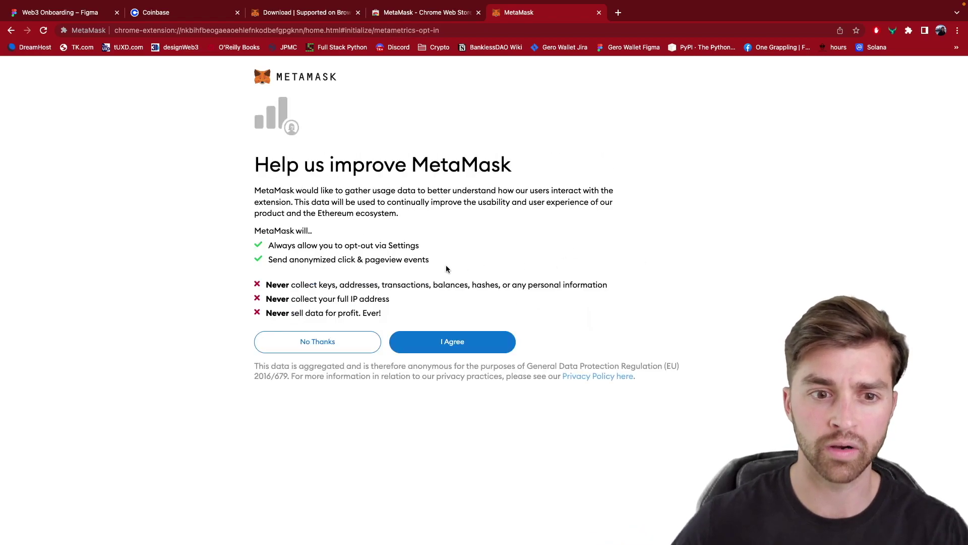
left_click(330, 342)
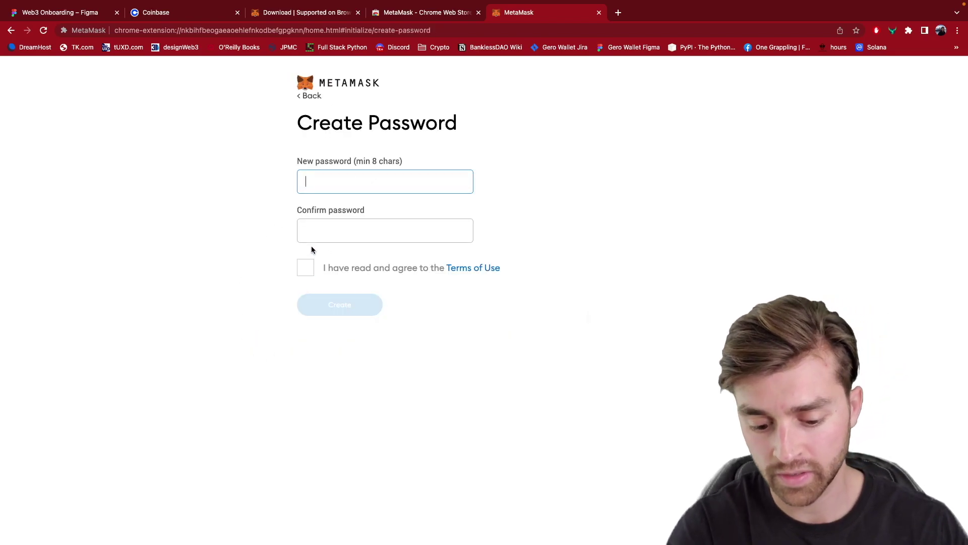
Step: Enter and confirm a wallet password, accept the Terms of Use, and create the wallet
type("aaaaaaaaaaaa")
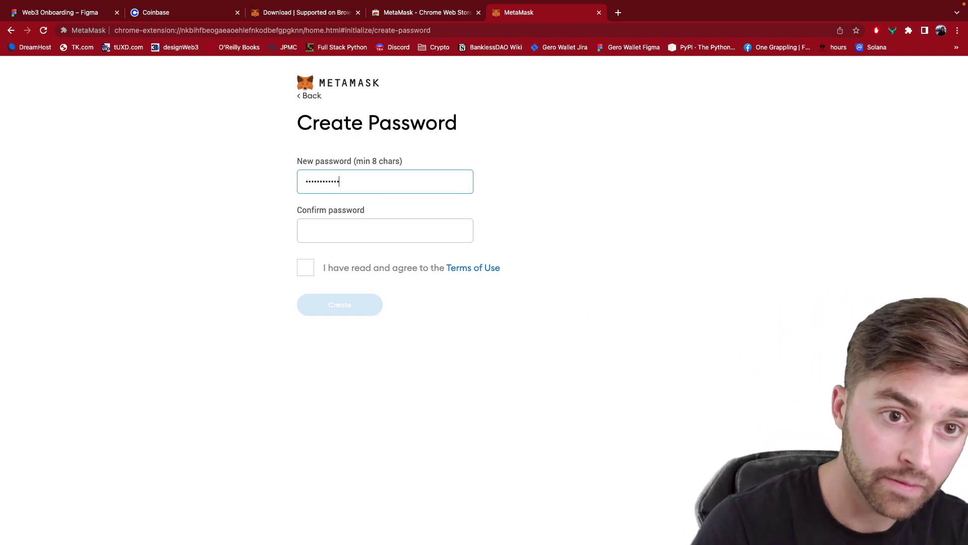
key("Tab")
type("aaaaaaaaaaaa")
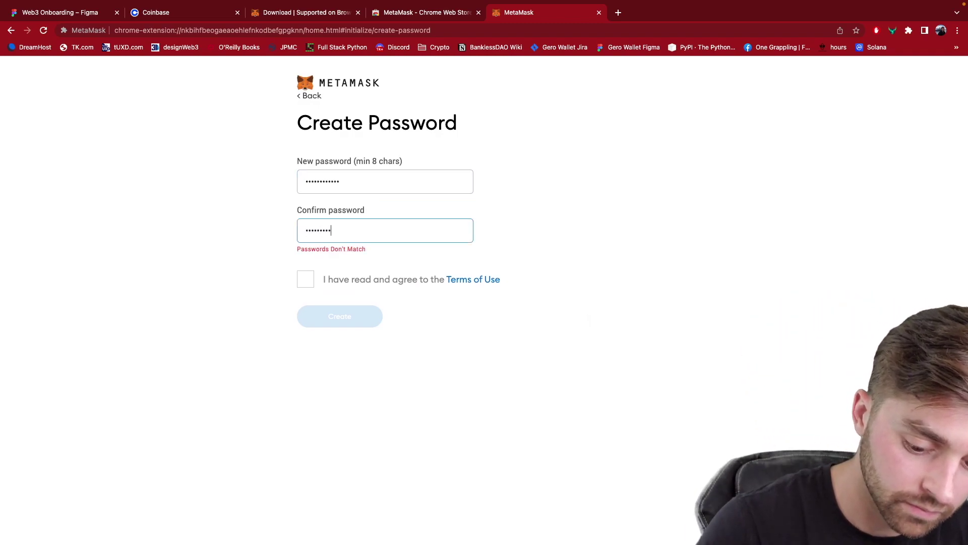
left_click(307, 270)
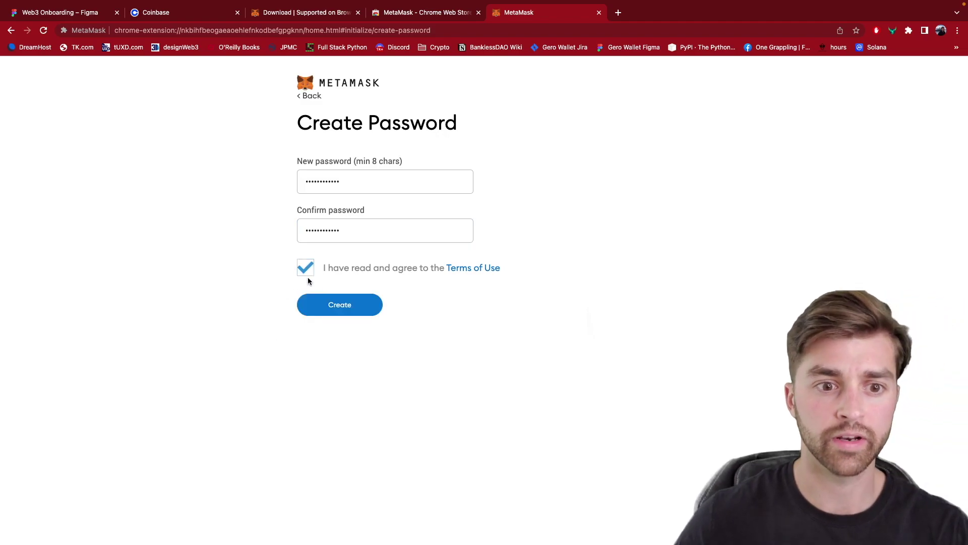
left_click(366, 314)
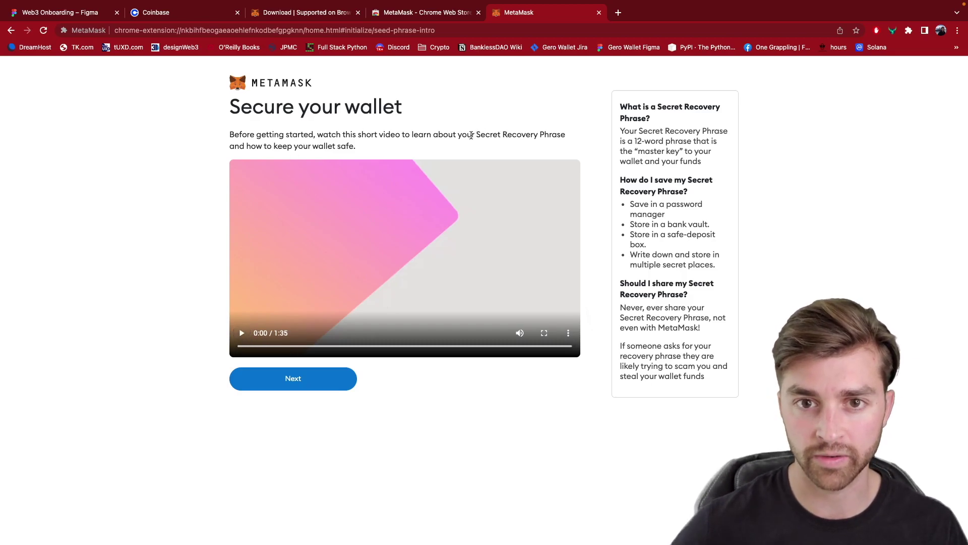
Step: Skip ahead through the Secure your wallet video, pause it, and continue to the recovery phrase page
left_click_drag(472, 135, 561, 135)
left_click(242, 333)
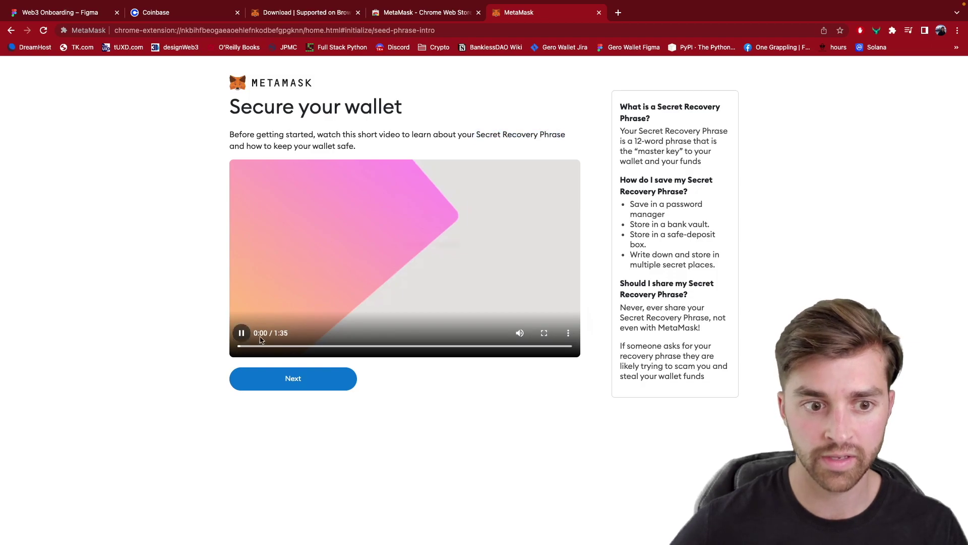
left_click_drag(273, 347, 401, 348)
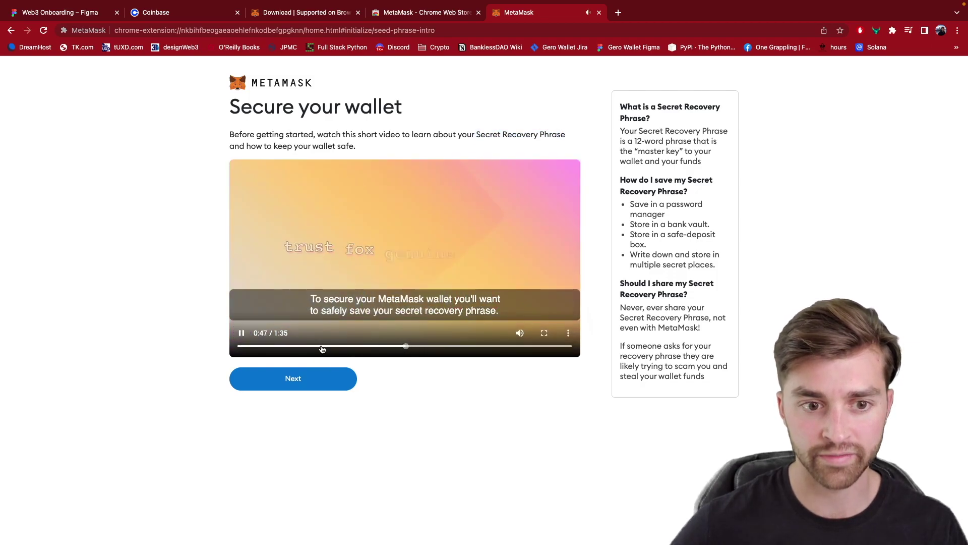
left_click(232, 334)
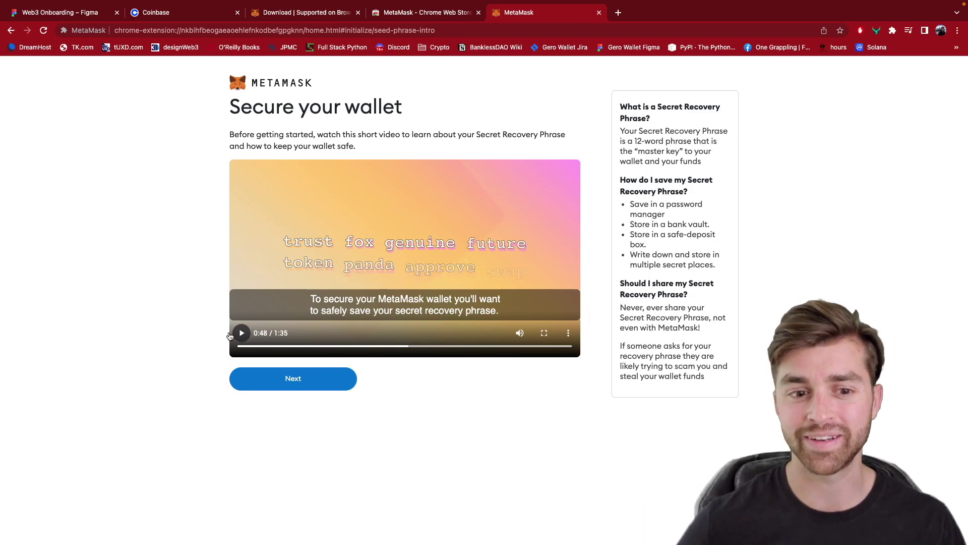
left_click(262, 381)
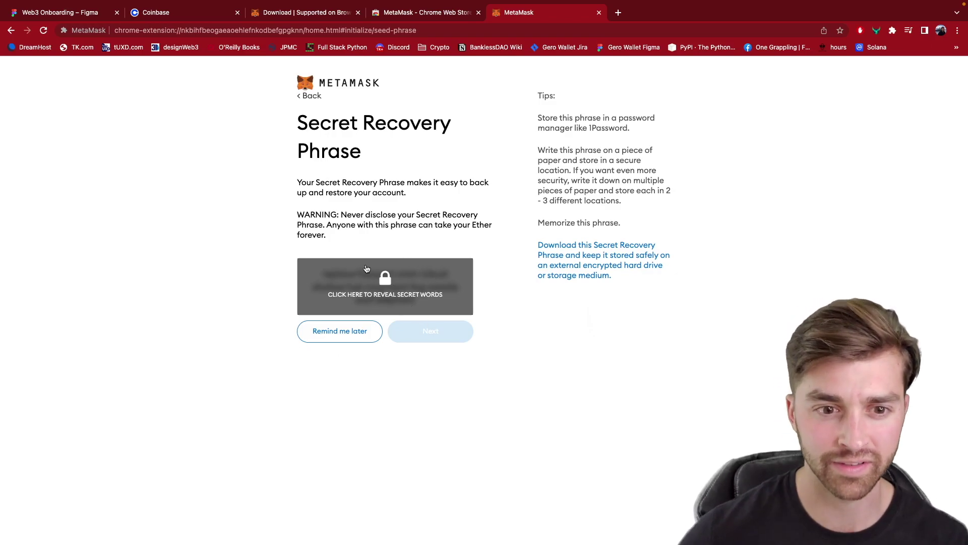
Step: Reveal the twelve secret recovery words and highlight the phrase repeatedly to review it
left_click(407, 287)
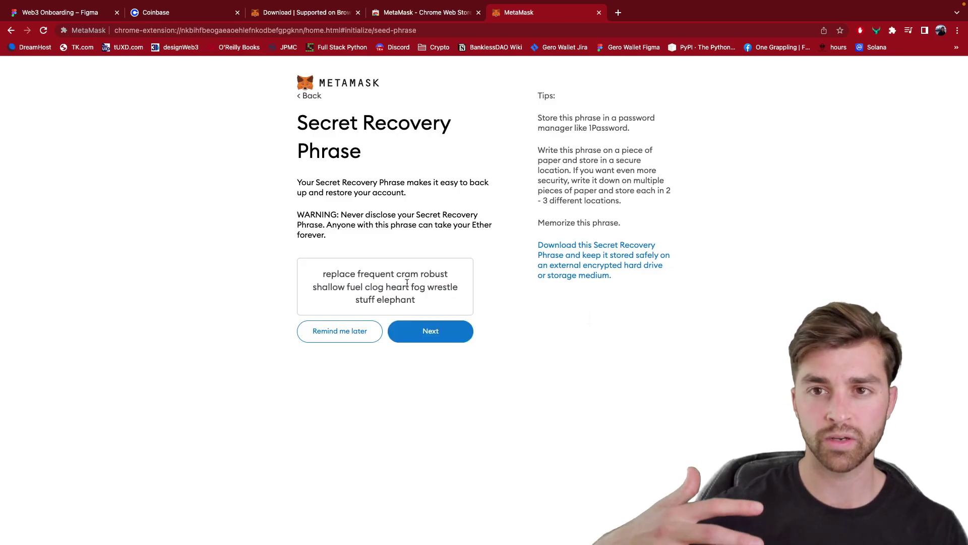
left_click_drag(416, 301, 323, 272)
left_click(379, 305)
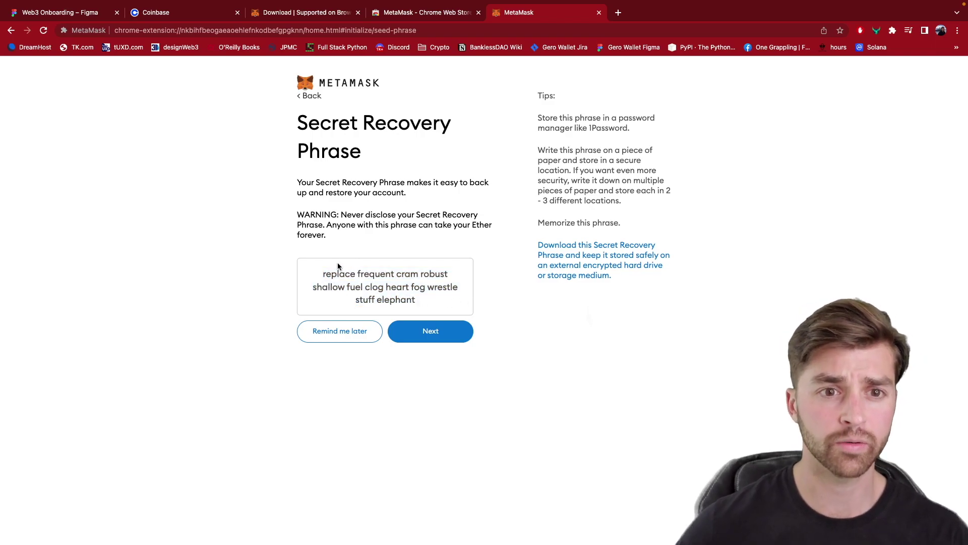
left_click_drag(322, 275, 419, 299)
left_click(419, 300)
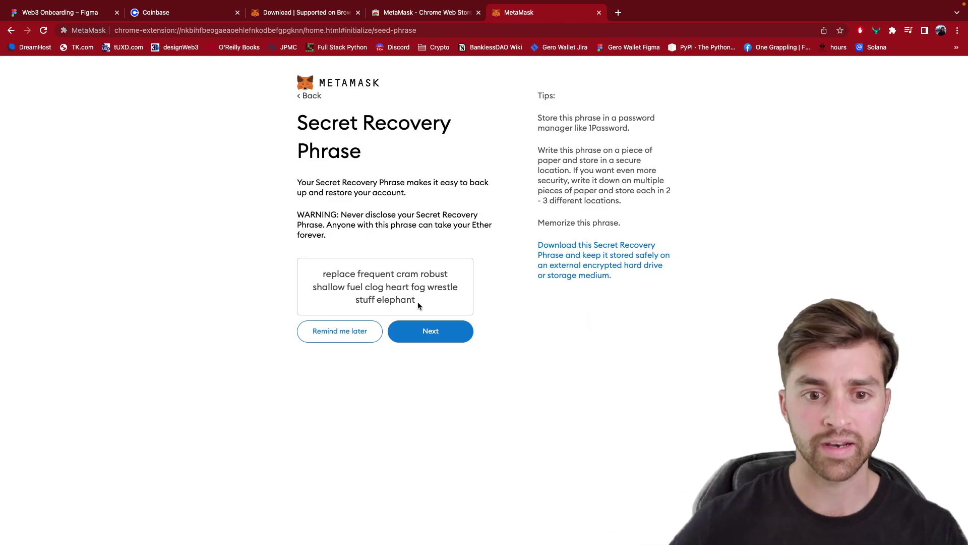
left_click_drag(417, 301, 321, 278)
left_click(327, 277)
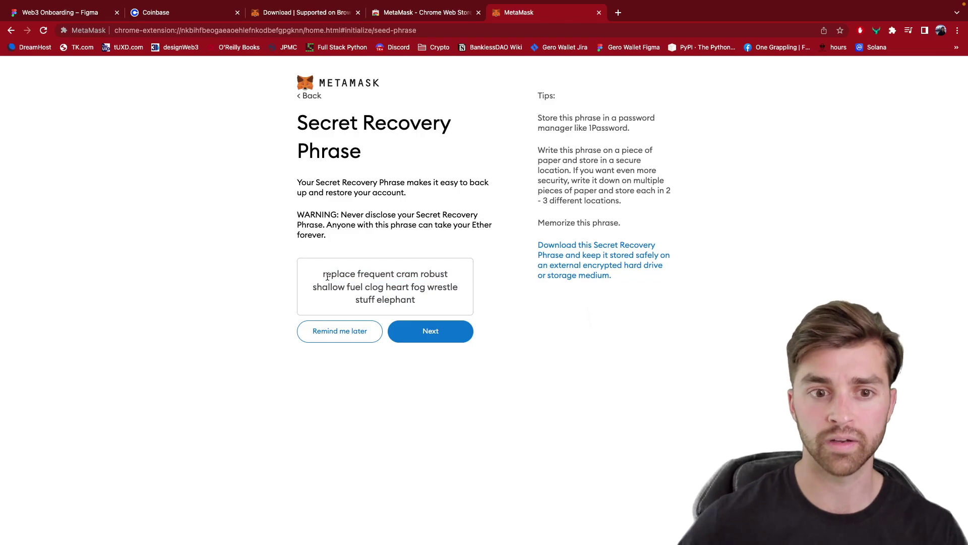
left_click_drag(328, 277, 433, 301)
left_click(433, 299)
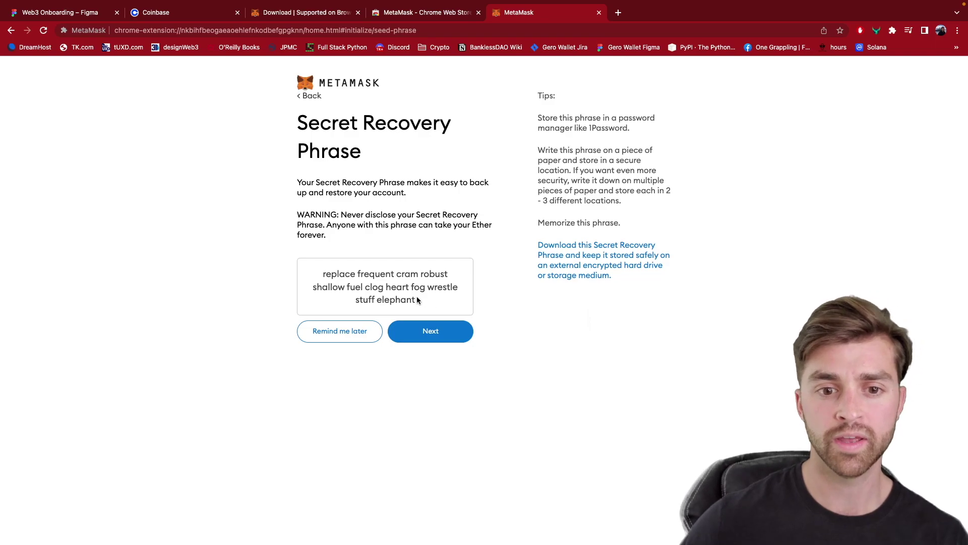
left_click_drag(416, 299, 347, 284)
left_click(346, 283)
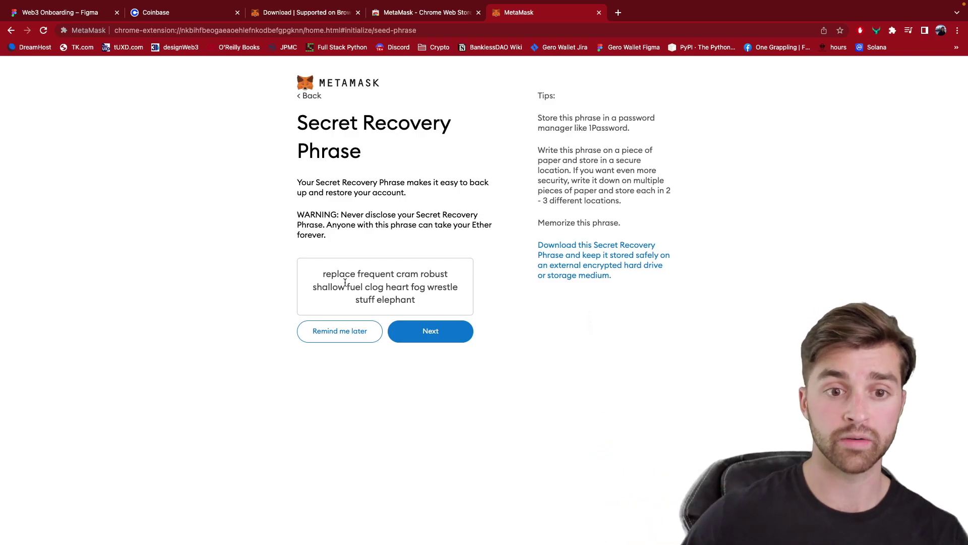
left_click_drag(322, 276, 415, 296)
left_click(415, 296)
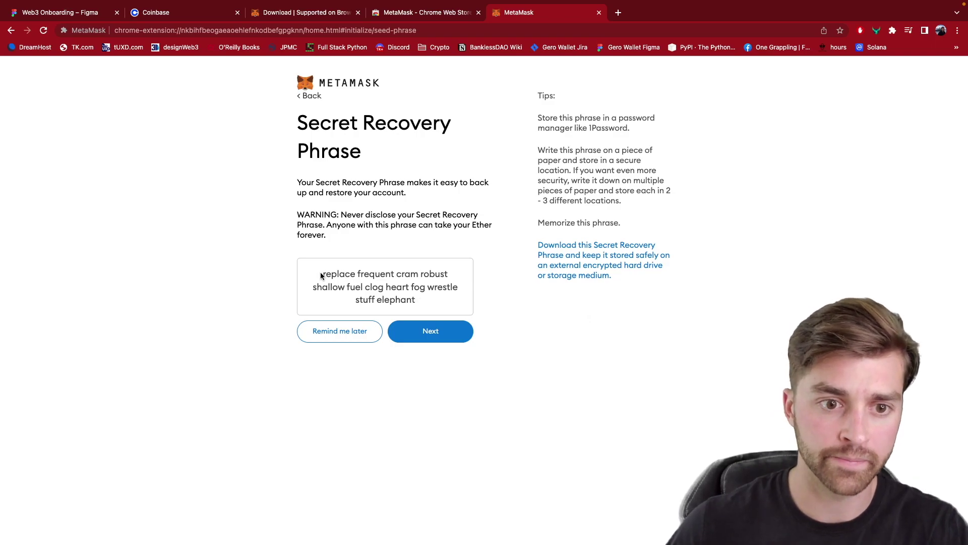
left_click_drag(321, 275, 415, 301)
key("super+c")
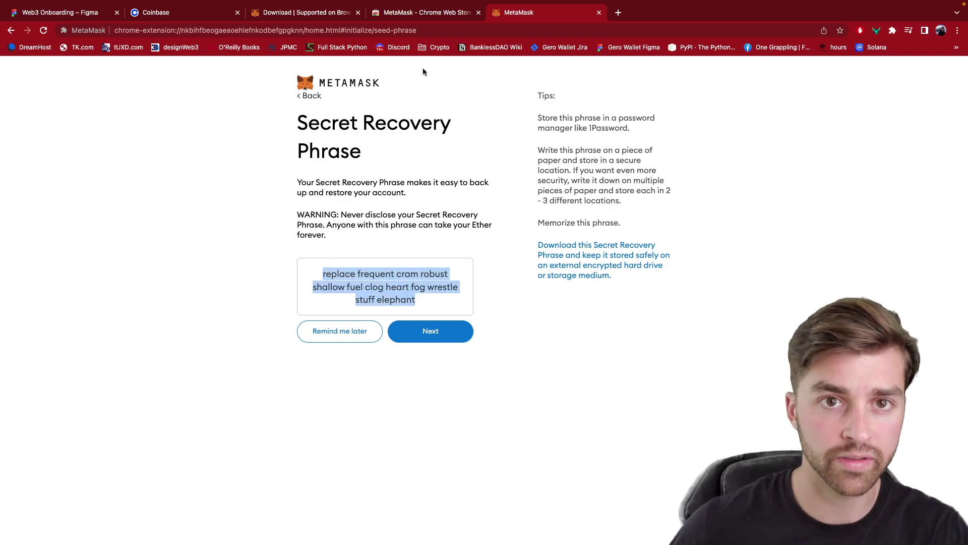
left_click(419, 14)
left_click(413, 30)
key("super+v")
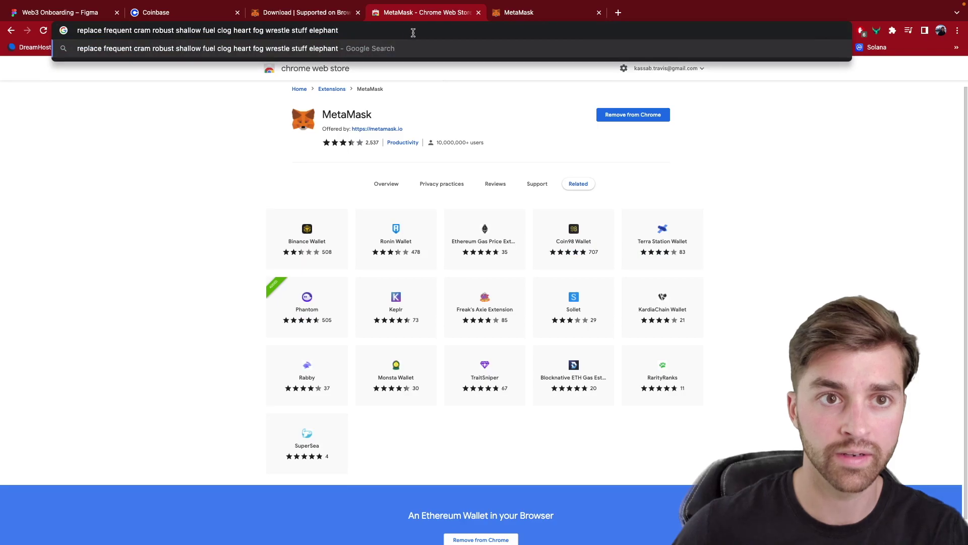
left_click(527, 14)
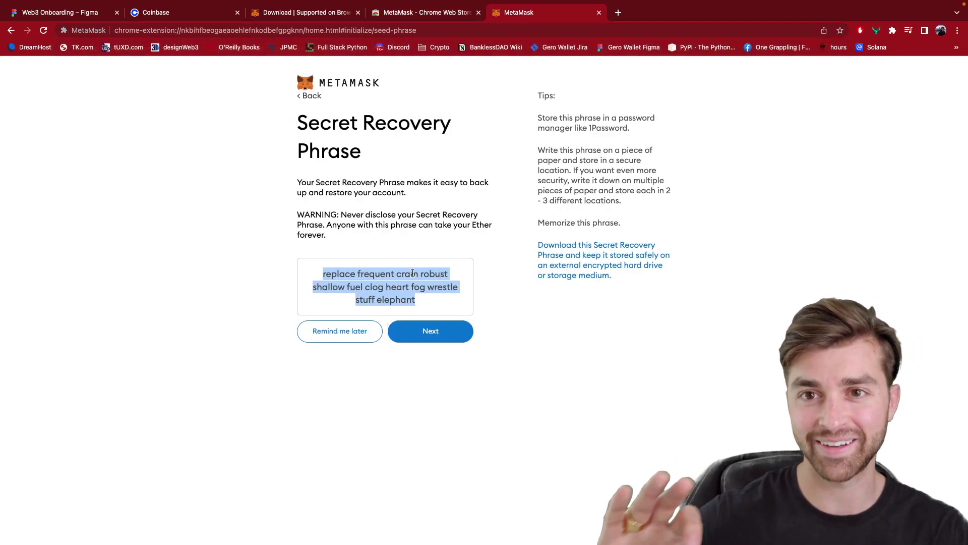
left_click(451, 15)
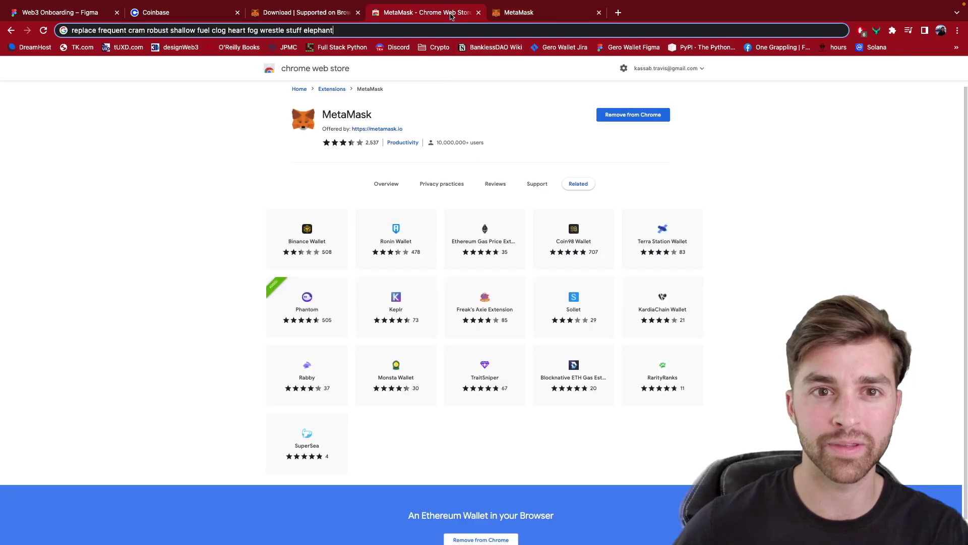
left_click(502, 15)
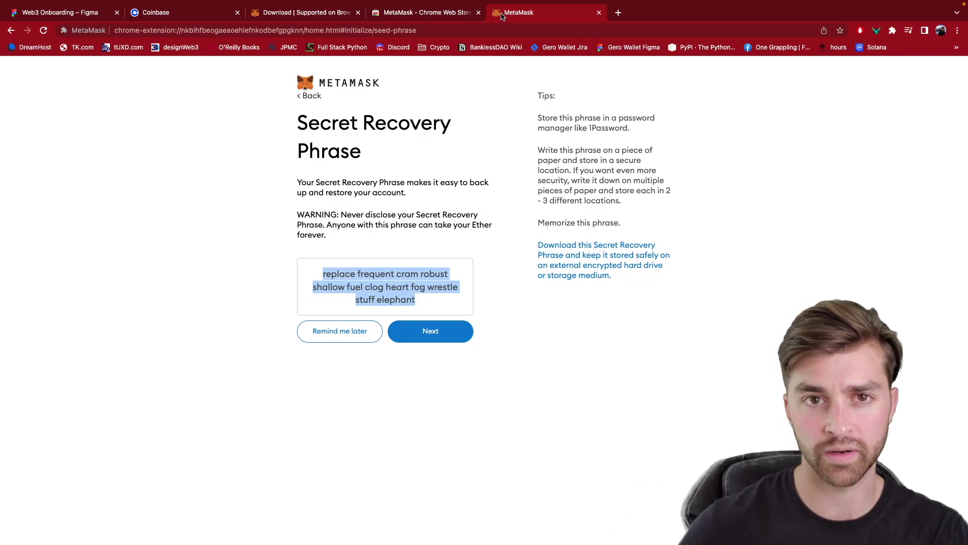
left_click(447, 14)
key("super+l")
key("super+v")
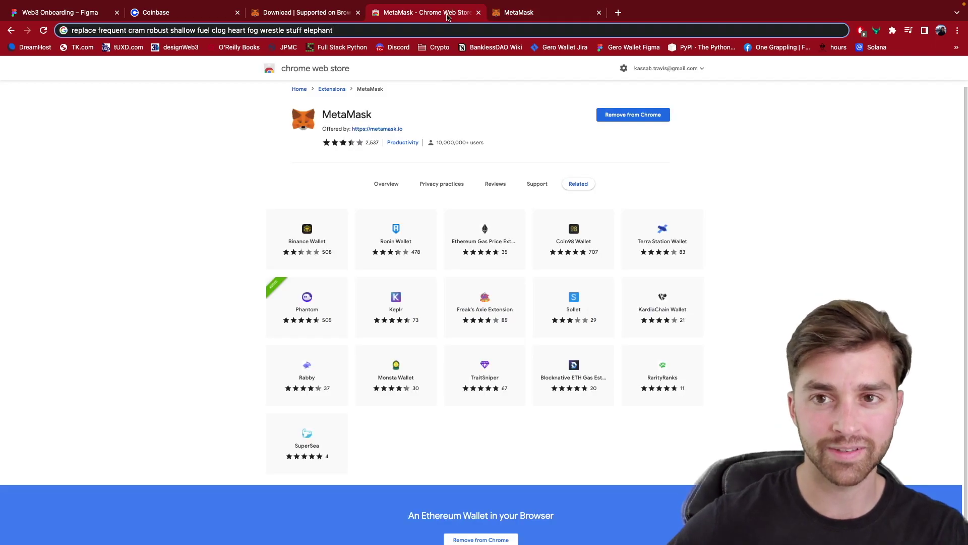
left_click(503, 14)
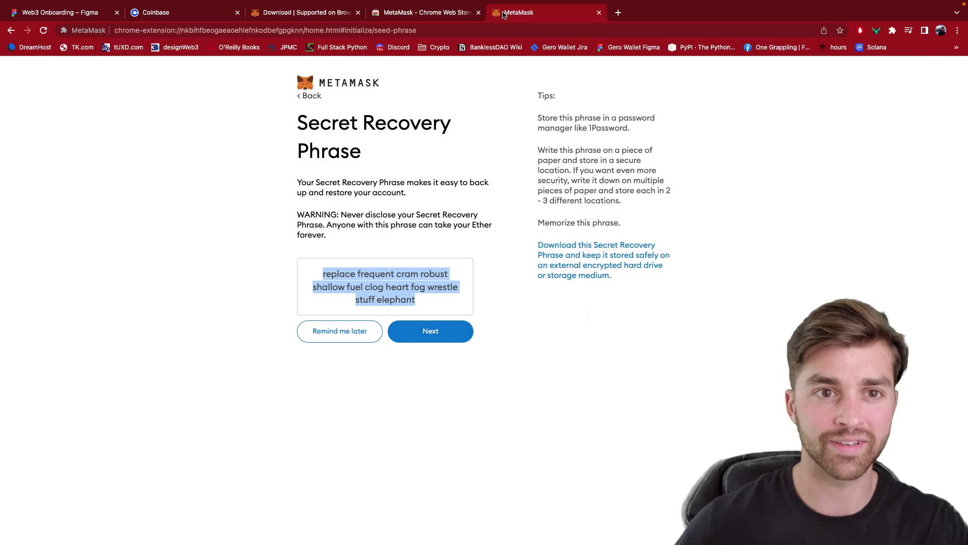
left_click(427, 13)
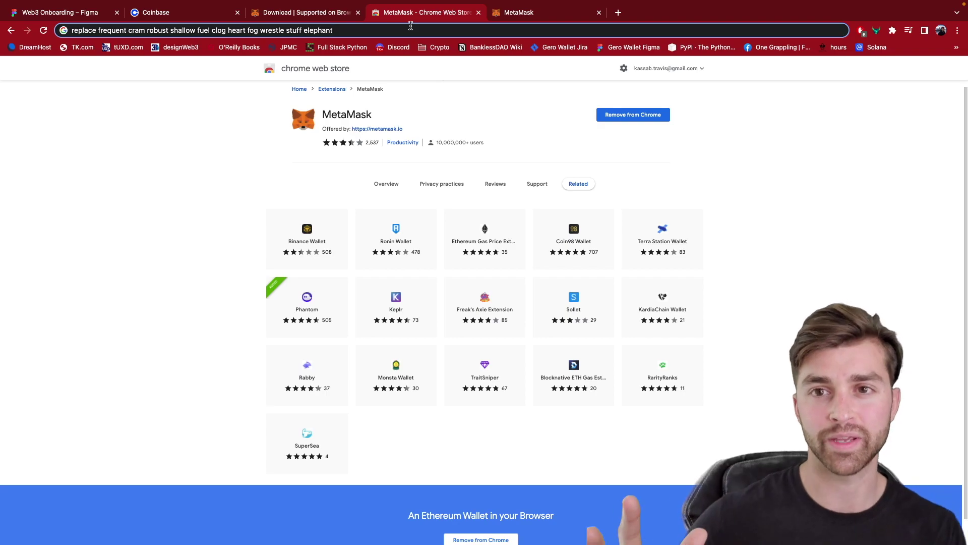
left_click(509, 14)
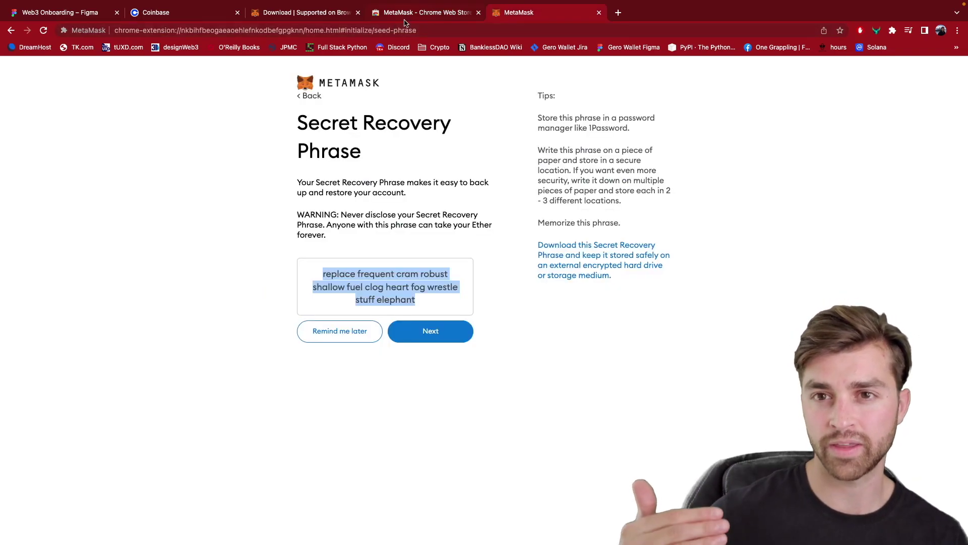
left_click(510, 161)
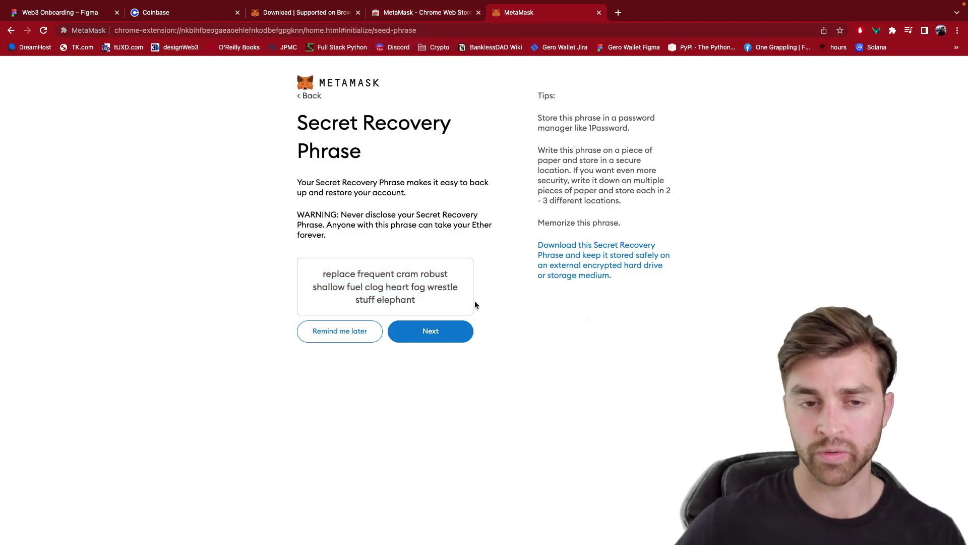
Step: Move to the phrase confirmation page and check the saved copy of the phrase in another tab
left_click(453, 334)
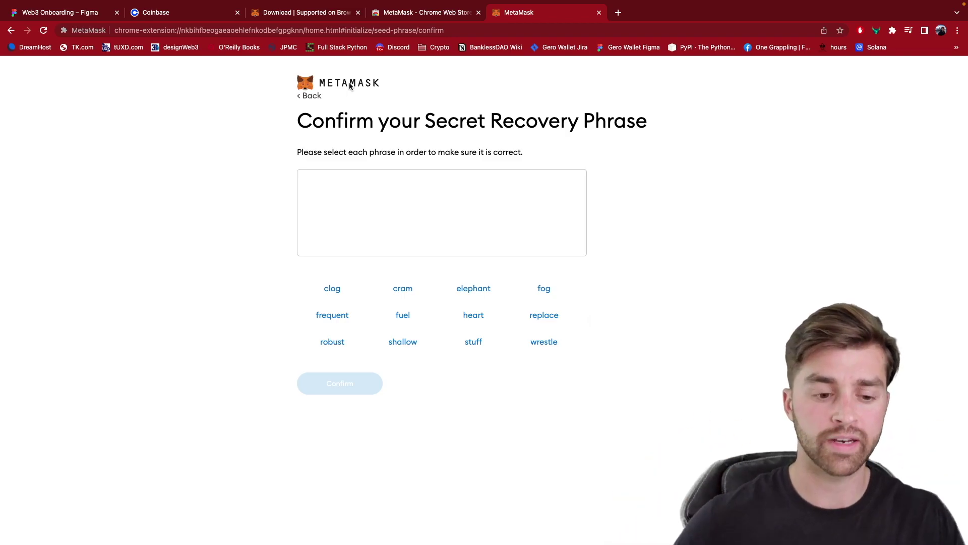
left_click(406, 18)
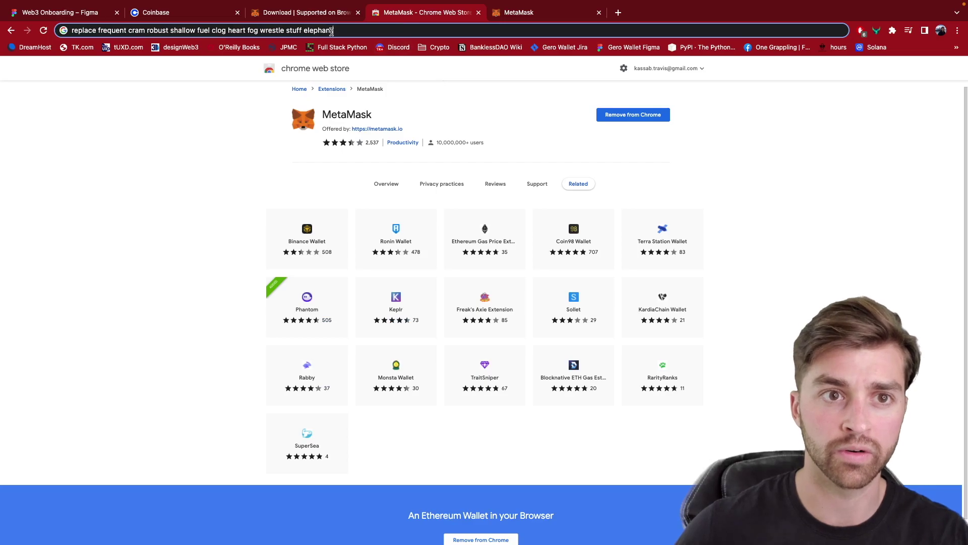
left_click(363, 33)
key("ctrl+Tab")
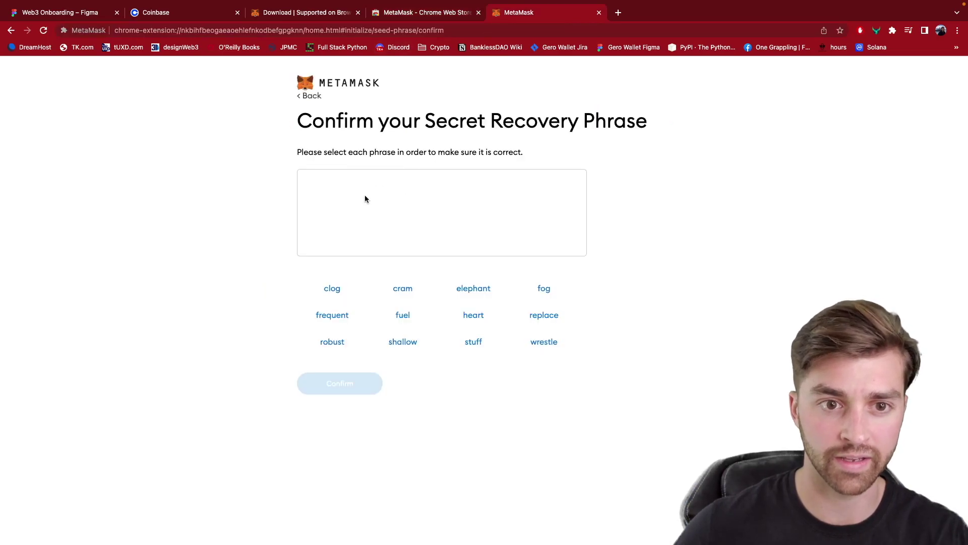
left_click(428, 13)
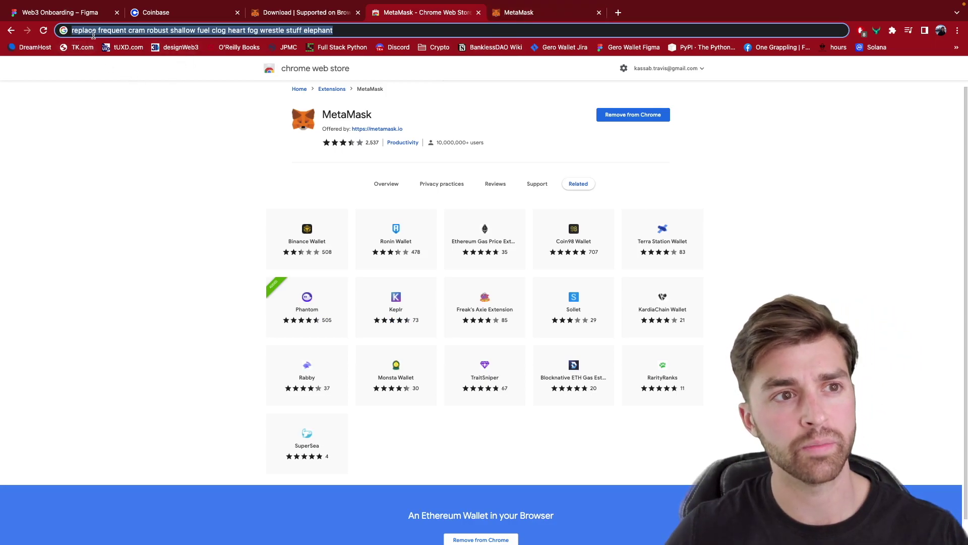
left_click(522, 18)
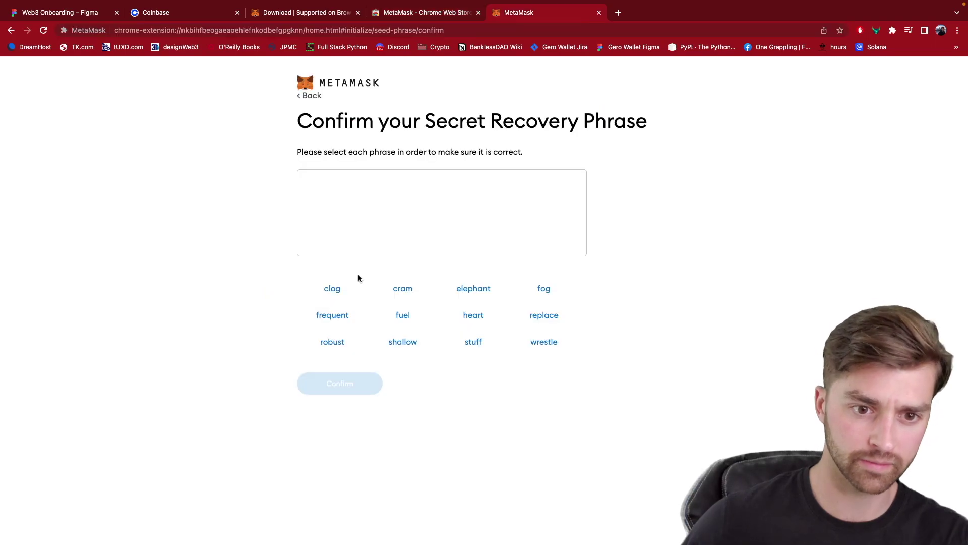
Step: Select the first eight recovery words in order, checking the saved copy midway
left_click(533, 319)
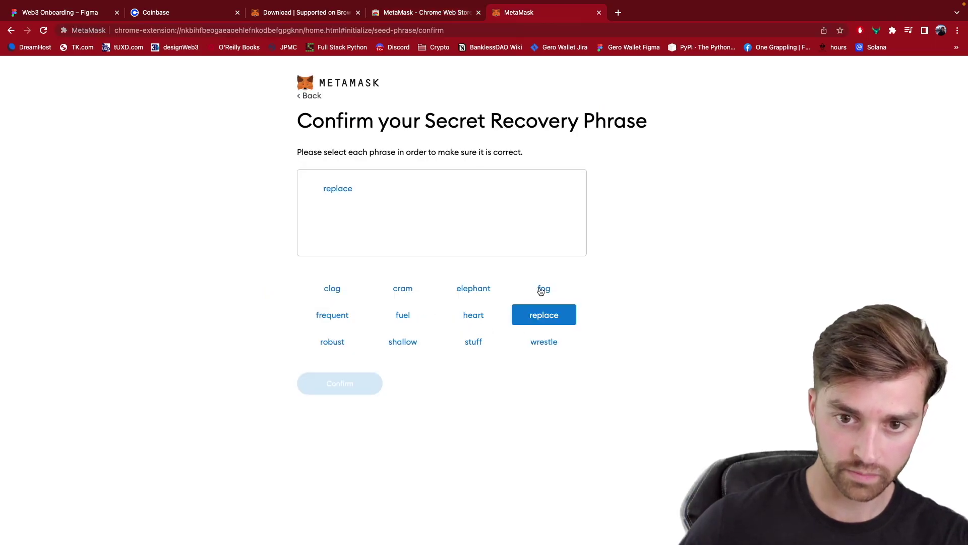
left_click(341, 319)
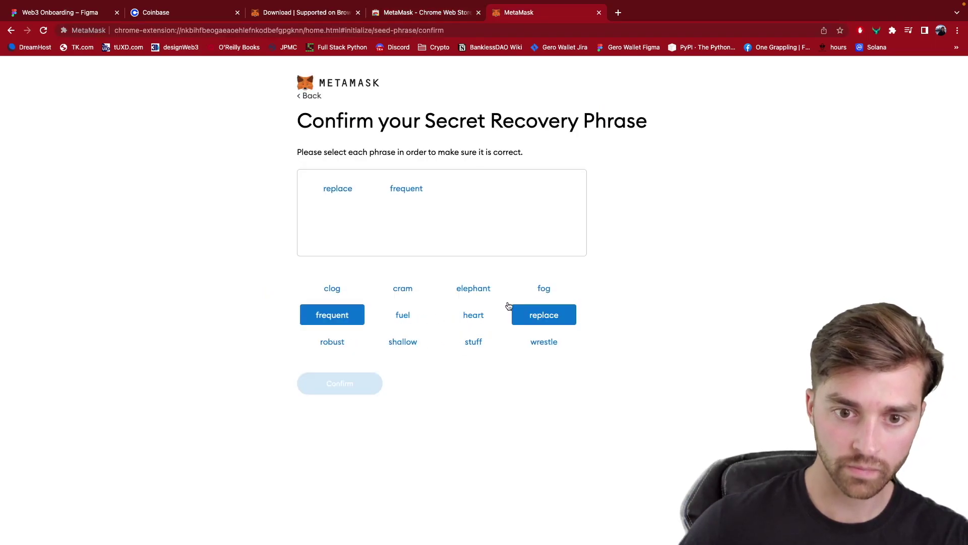
left_click(398, 291)
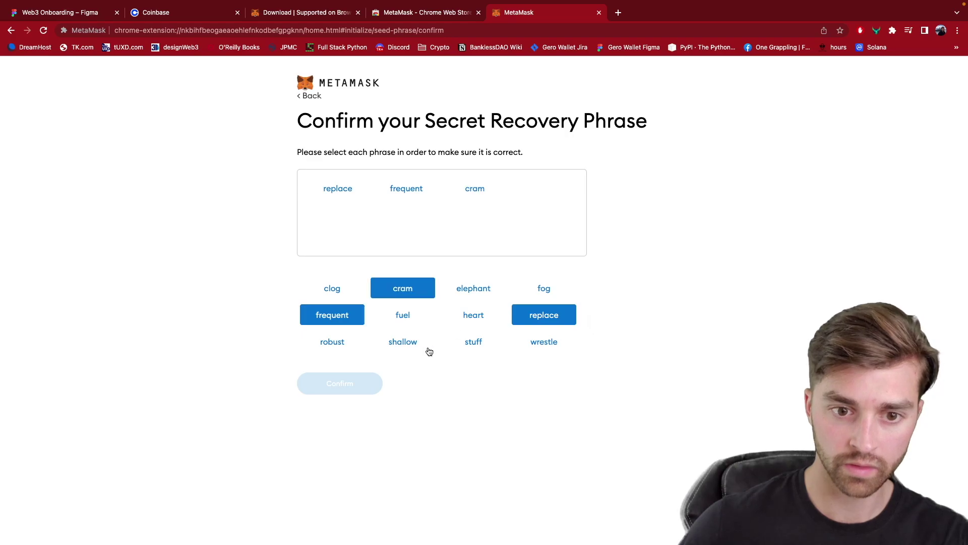
left_click(333, 344)
left_click(442, 16)
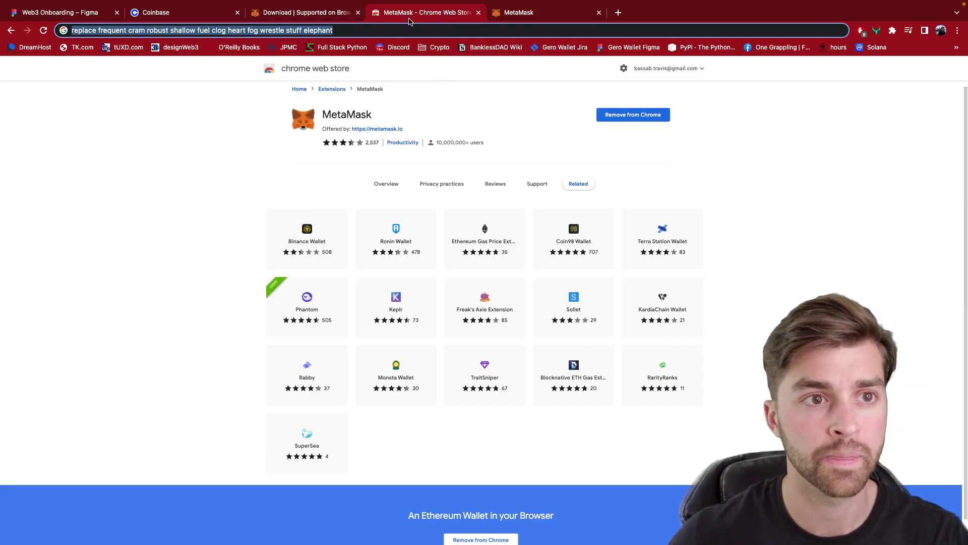
left_click(514, 17)
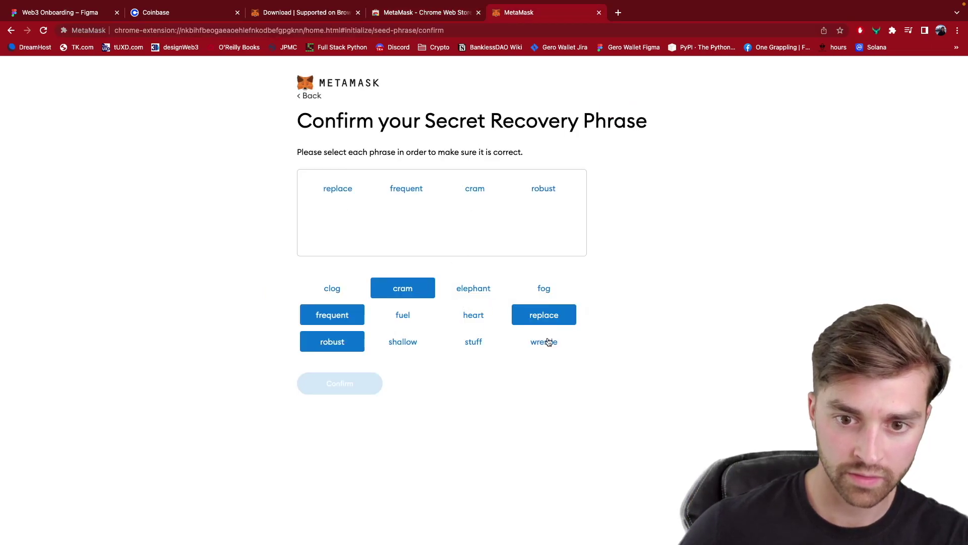
left_click(427, 348)
left_click(426, 316)
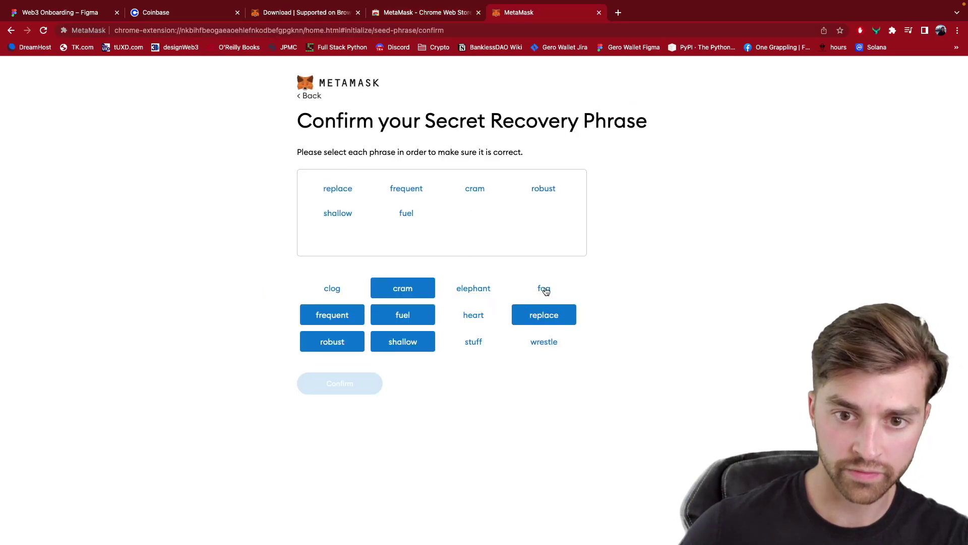
left_click(341, 298)
left_click(482, 317)
Step: Add the remaining four words and drag the final two chips into the correct order
left_click(424, 15)
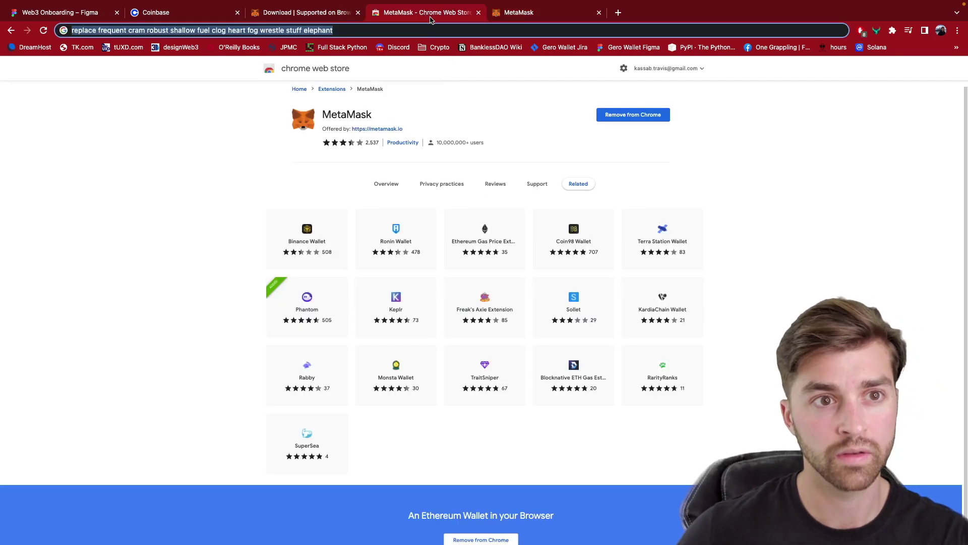
left_click(501, 13)
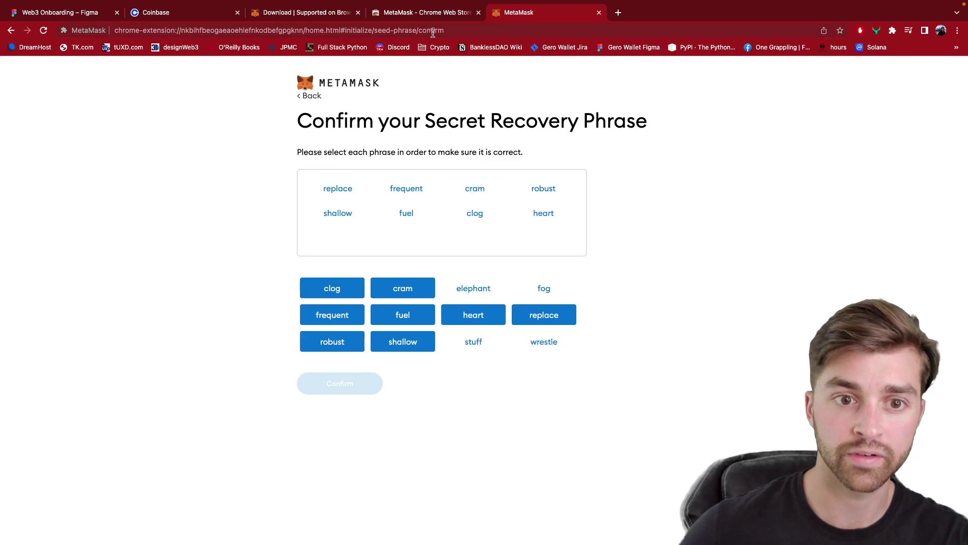
left_click(429, 16)
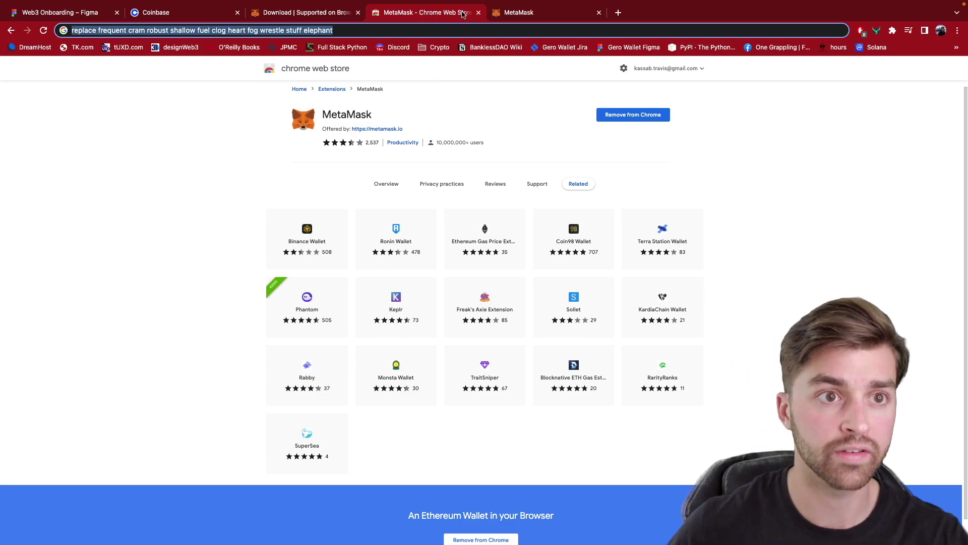
left_click(514, 14)
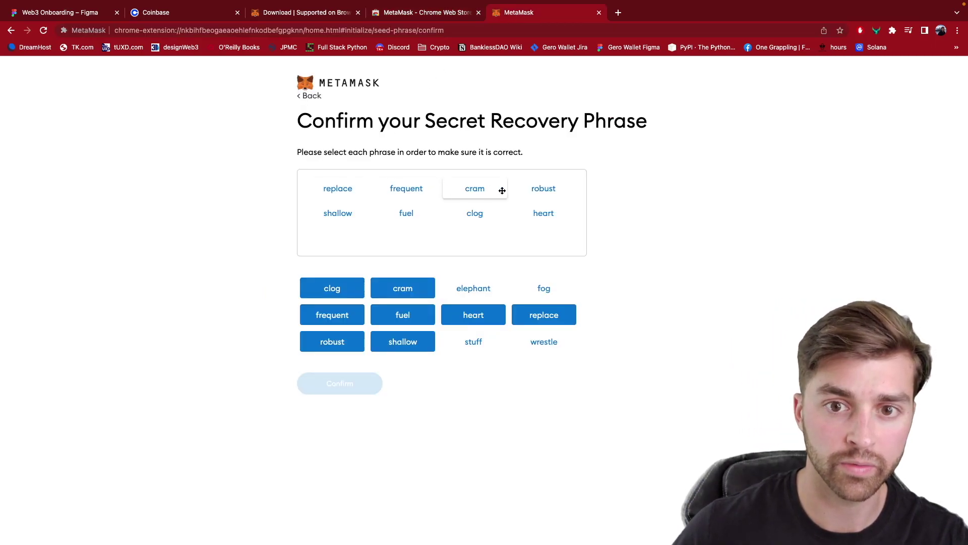
left_click(428, 13)
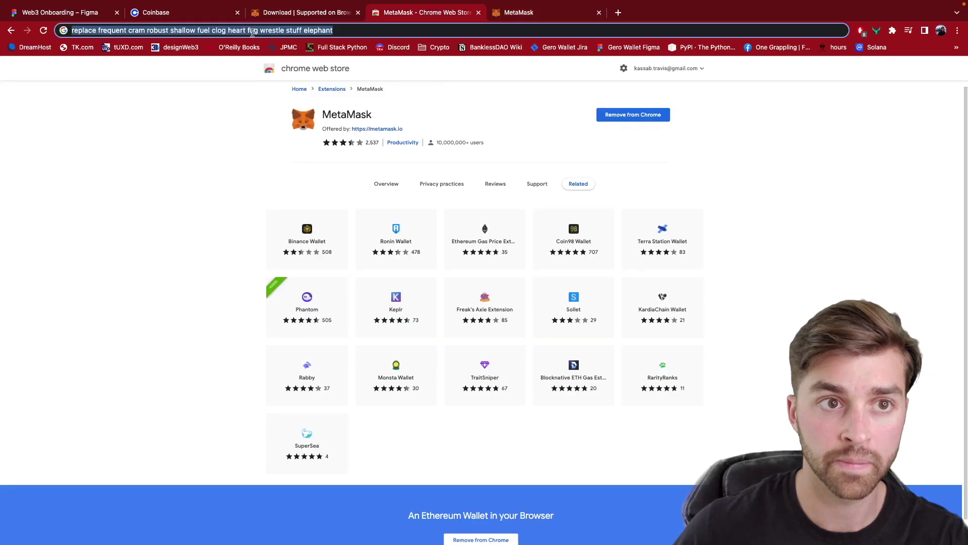
left_click(542, 15)
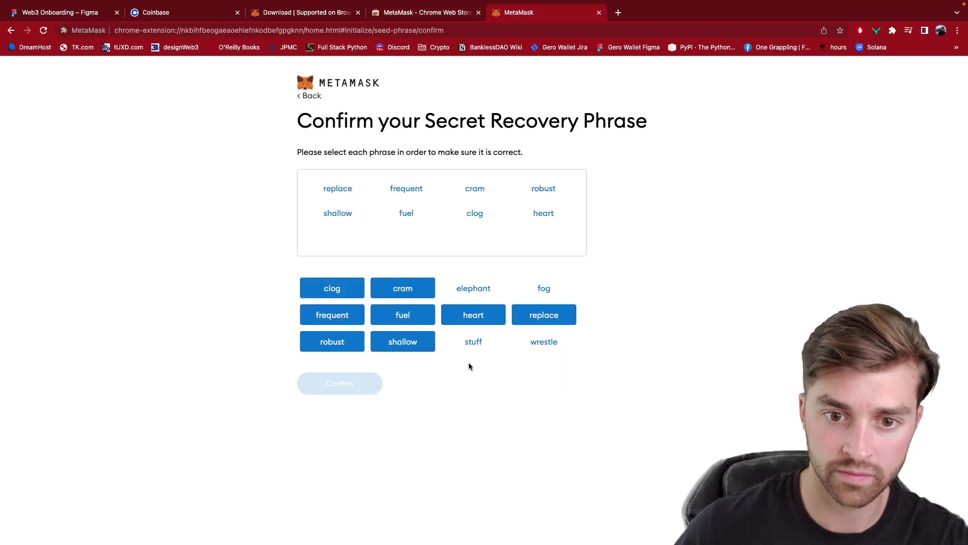
mouse_move(483, 323)
left_mouse_down()
mouse_move(473, 340)
mouse_move(472, 307)
left_mouse_up()
left_click(538, 289)
left_click(540, 341)
left_click(471, 288)
left_click_drag(539, 236, 478, 240)
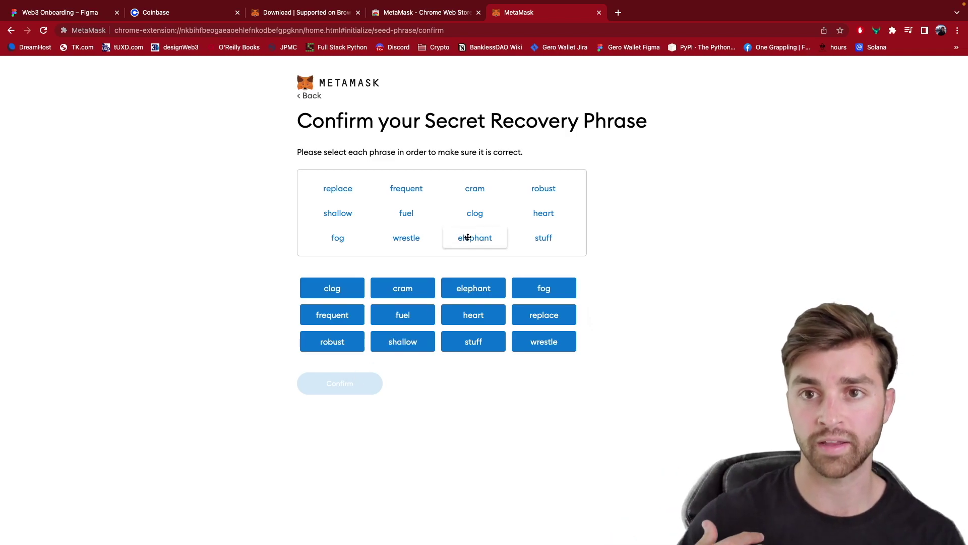
left_click_drag(468, 237, 492, 238)
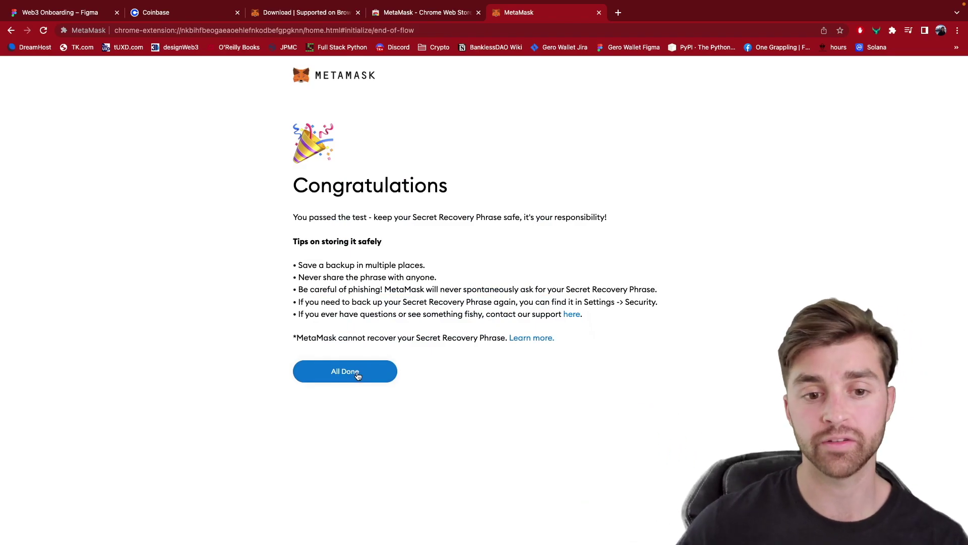
Step: Finish setup with All Done and dismiss the What's new popup to reach Account 1
left_click(358, 375)
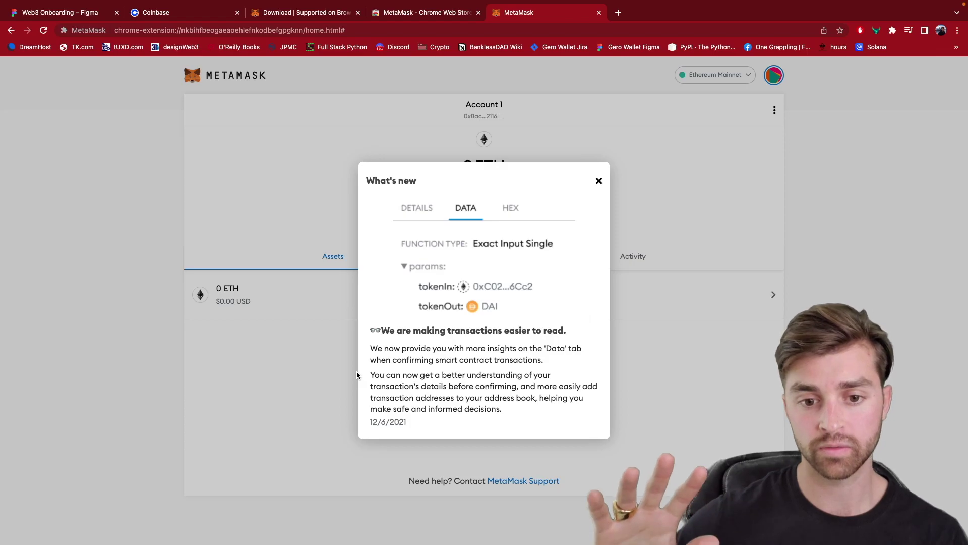
left_click(598, 181)
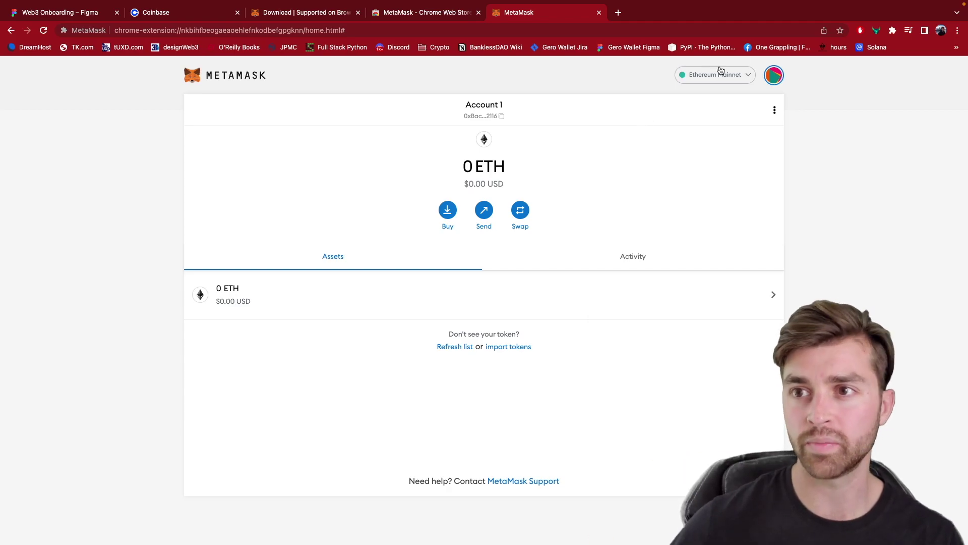
Step: Pin the MetaMask extension to the Chrome toolbar
left_click(892, 31)
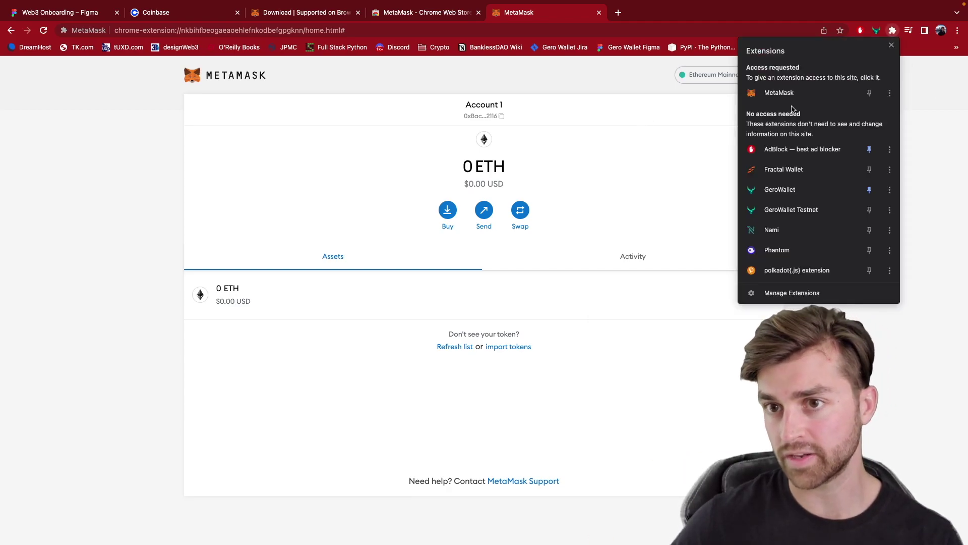
left_click(867, 90)
left_click(803, 132)
Step: Check the 0 ETH balance in the MetaMask popup, then bring up the Coinbase dashboard
left_click(876, 31)
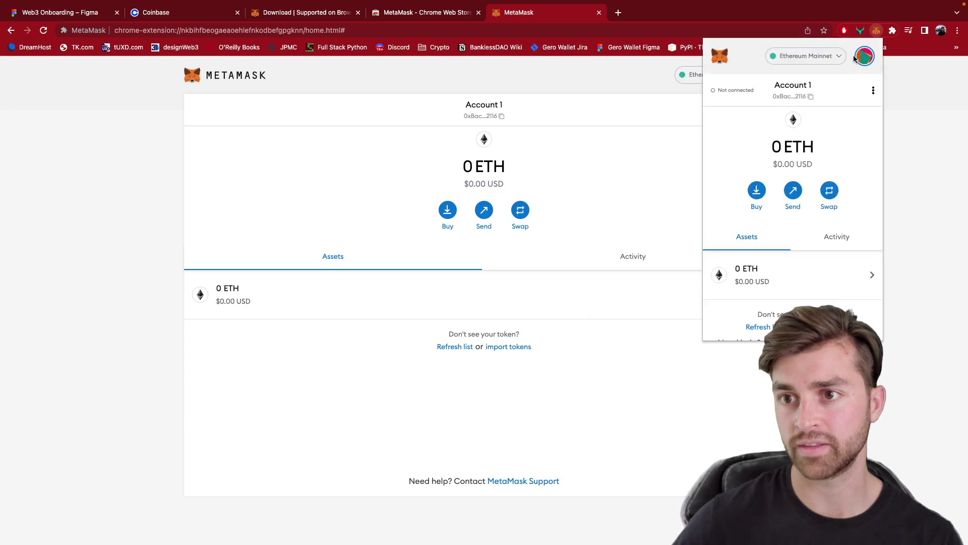
scroll(869, 60, "down", 1)
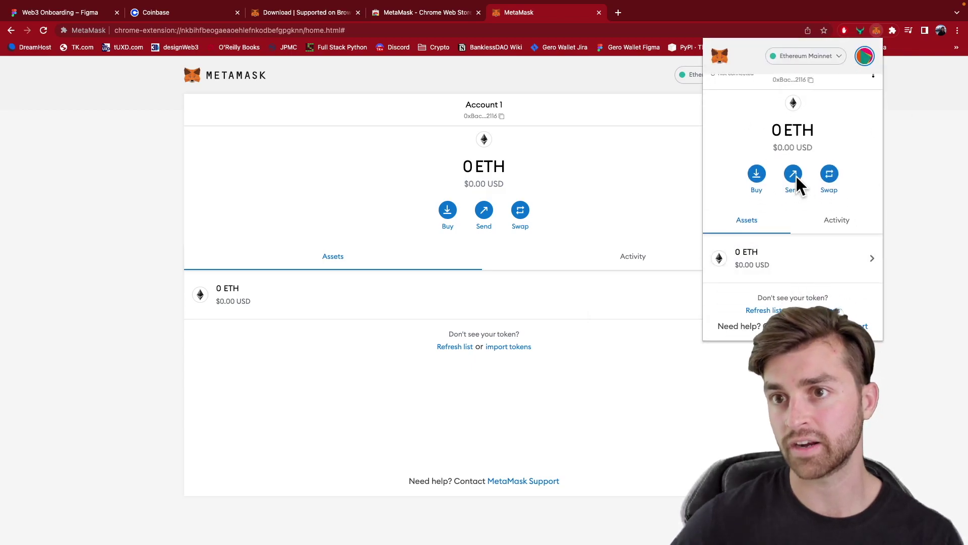
left_click(302, 196)
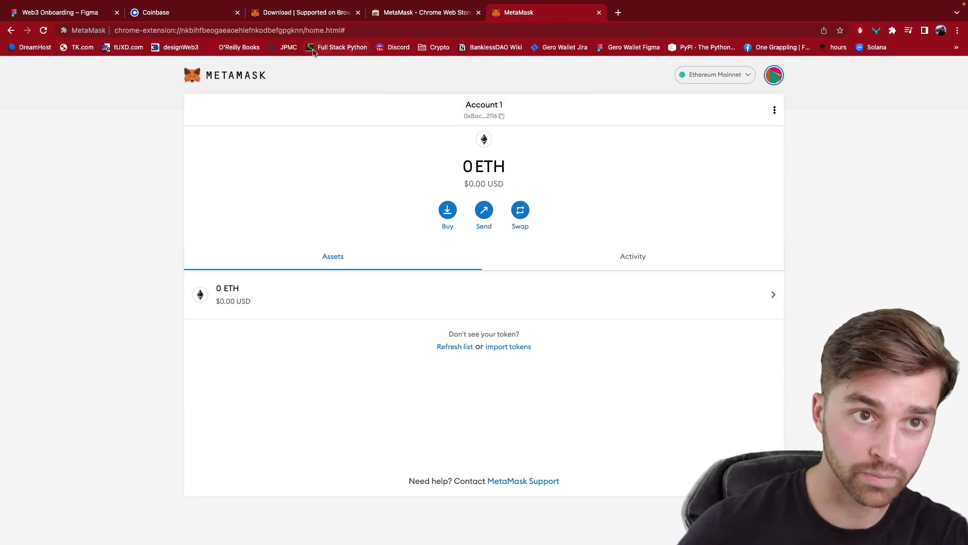
left_click_drag(213, 13, 396, 17)
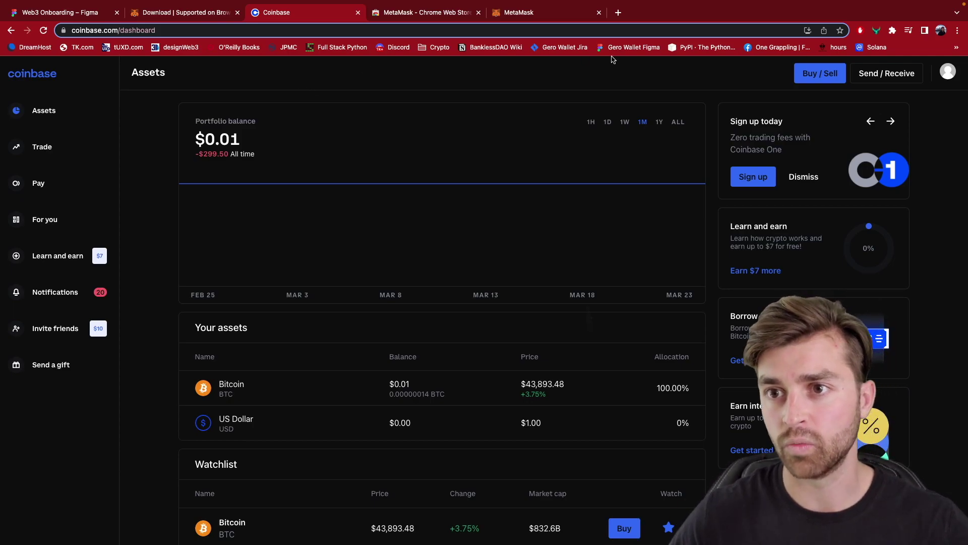
Step: Return to the MetaMask wallet page and copy the Account 1 address
left_click(514, 15)
left_click_drag(515, 14, 396, 14)
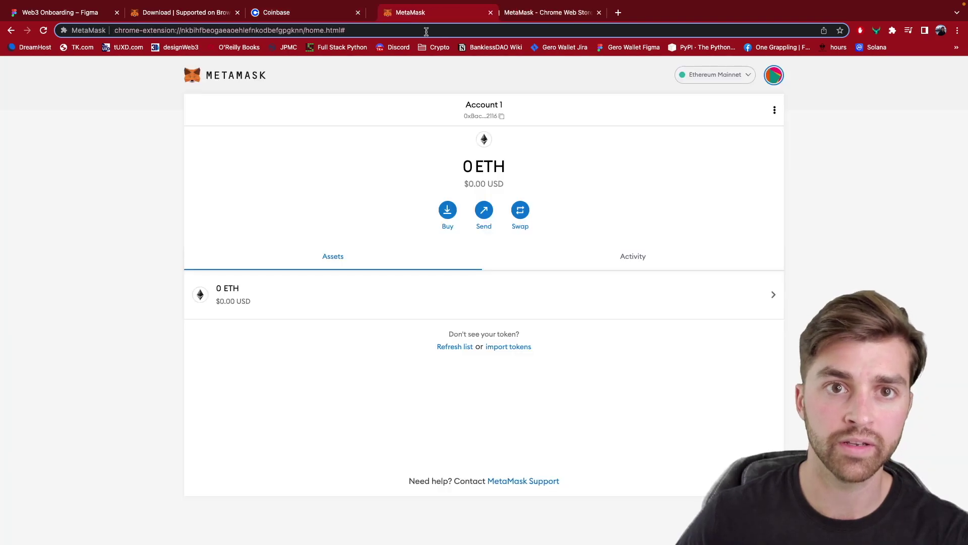
left_click(480, 117)
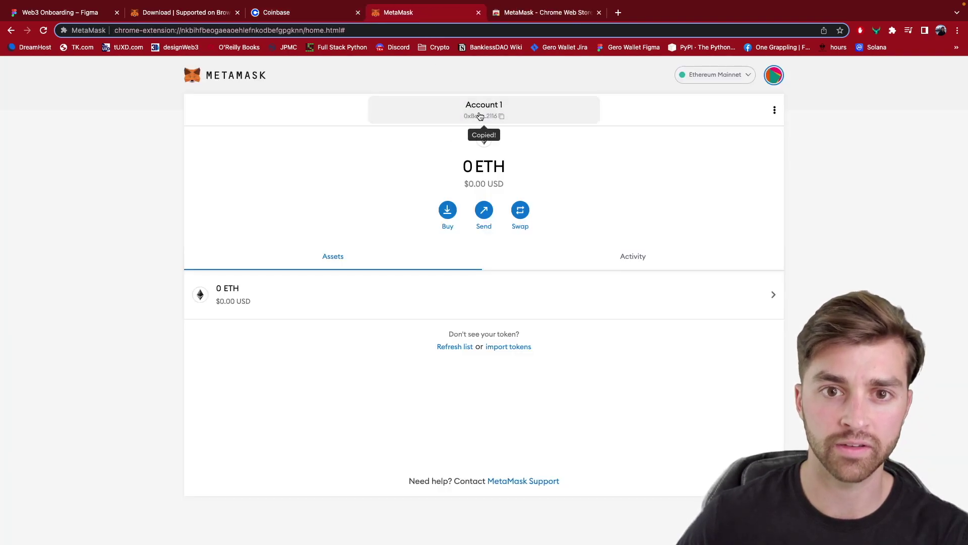
Step: Paste the copied address into the download tab's address bar to verify it
left_click(504, 13)
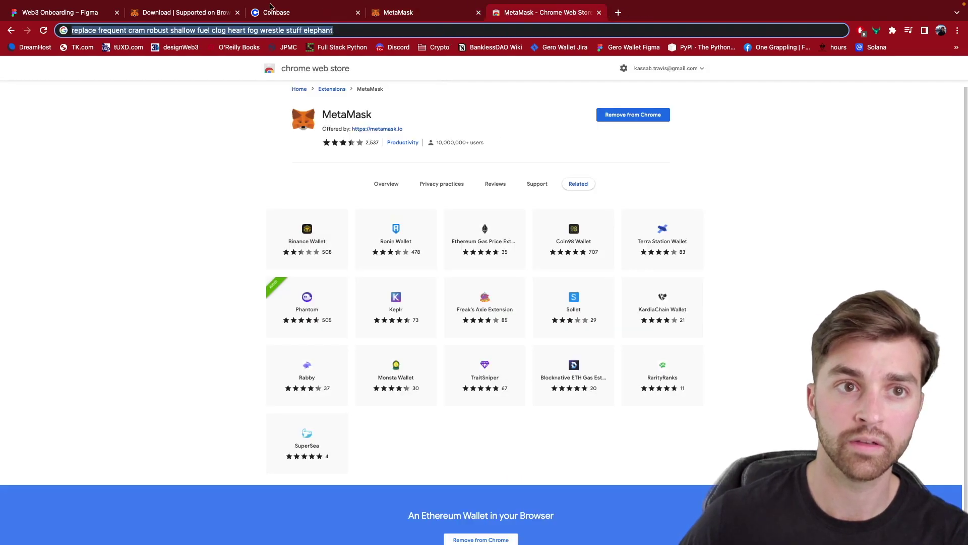
left_click(180, 13)
left_click(176, 29)
key("ctrl+v")
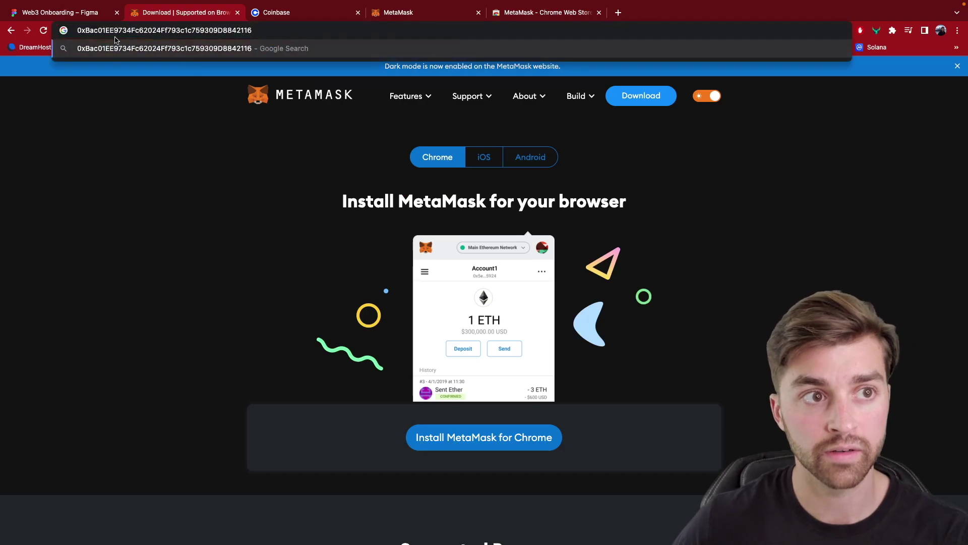
double_click(139, 30)
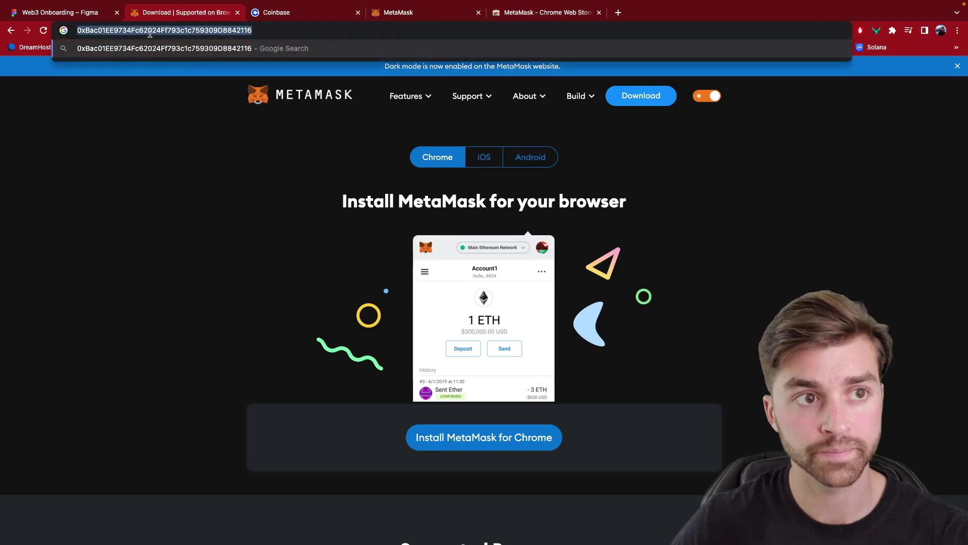
left_click(170, 129)
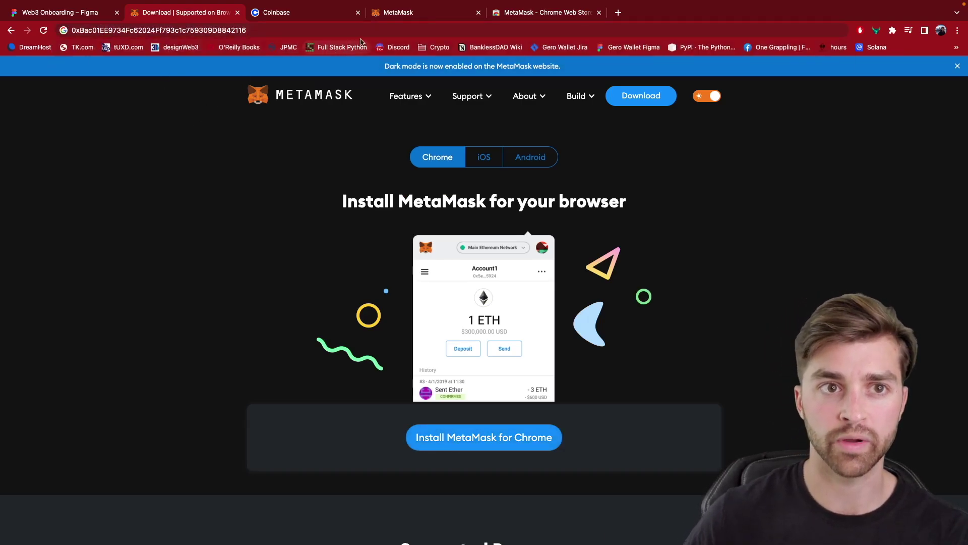
left_click(408, 15)
Step: Open Coinbase's Ethereum trade page and toggle its panel between the Sell and Buy forms
left_click(319, 18)
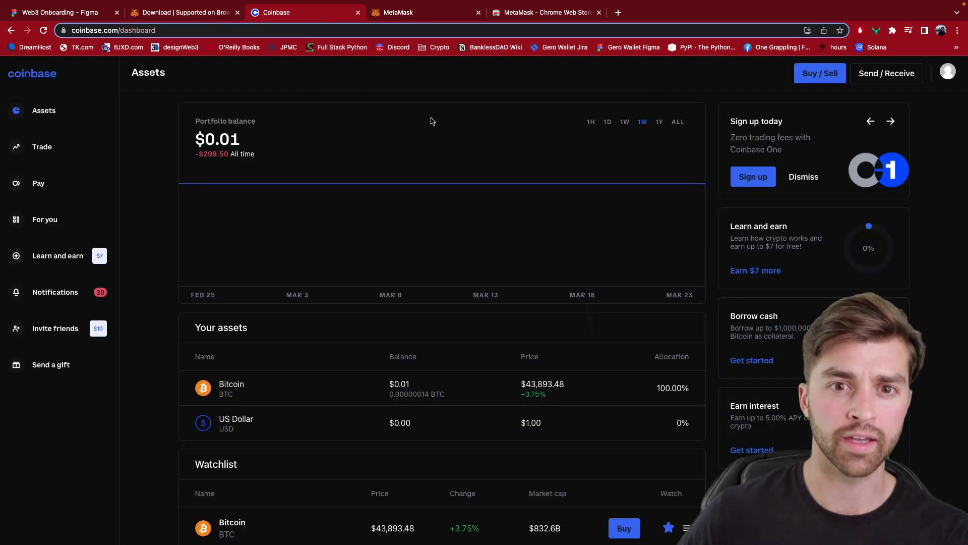
scroll(270, 459, "down", 4)
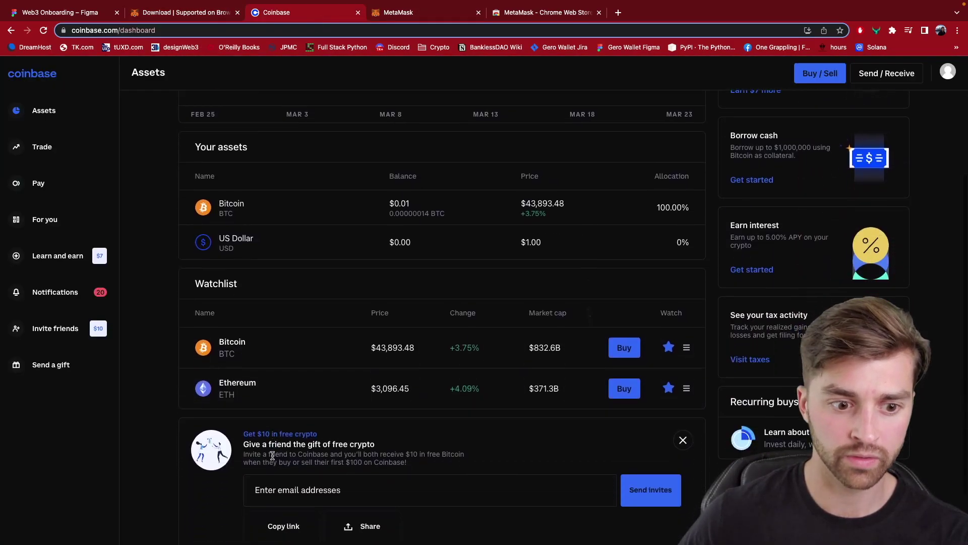
left_click(269, 393)
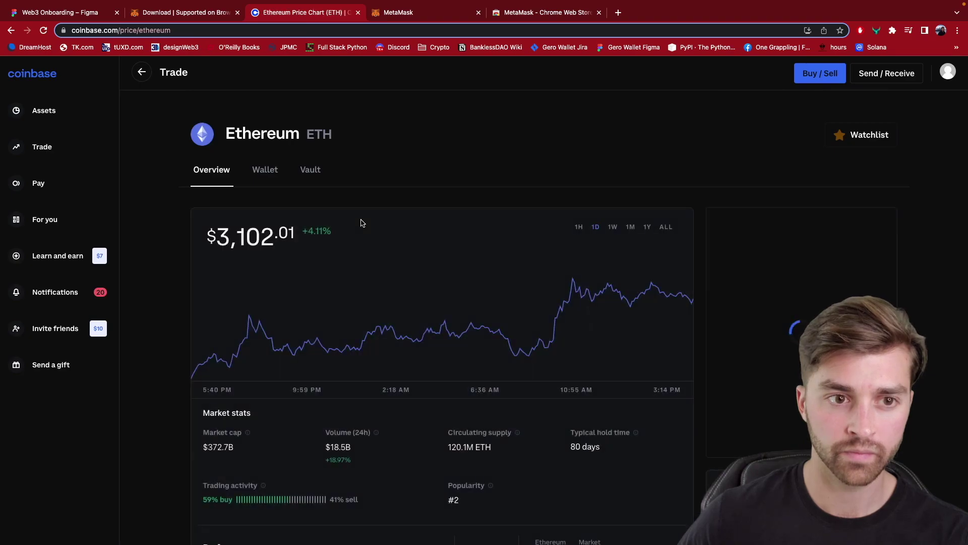
left_click(817, 74)
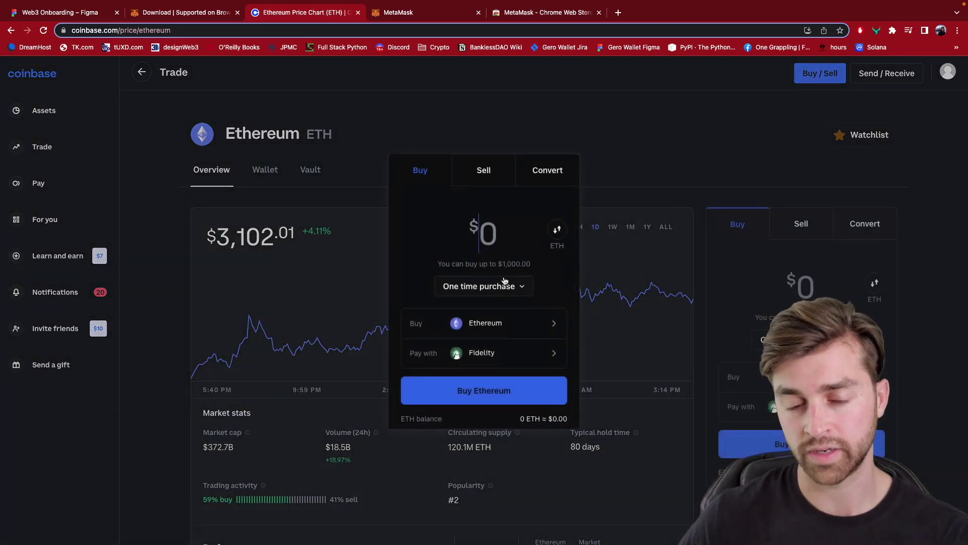
left_click(513, 143)
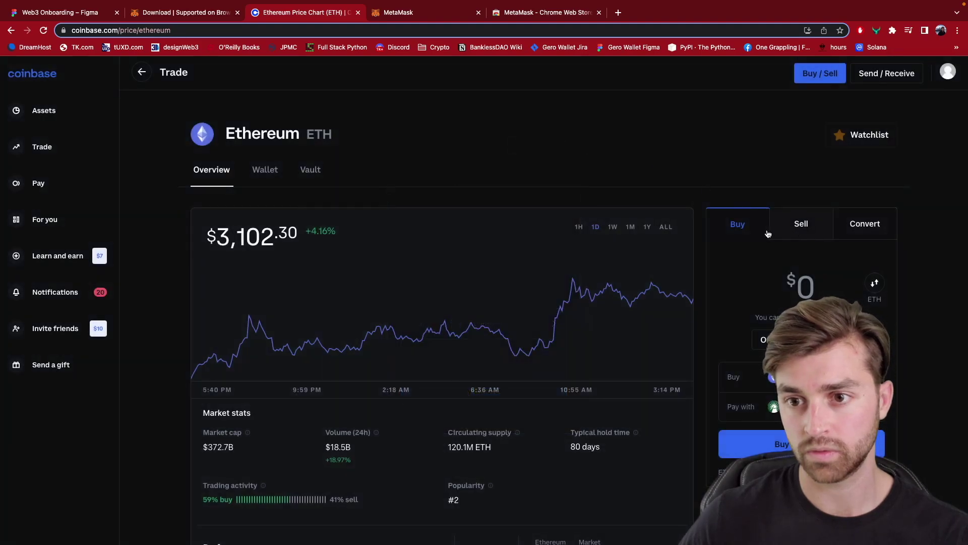
left_click(794, 232)
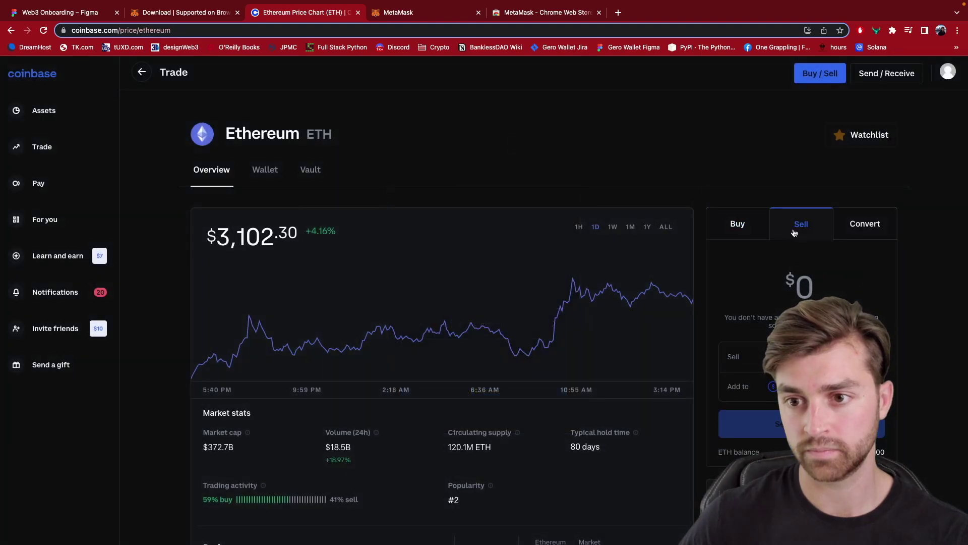
left_click(729, 228)
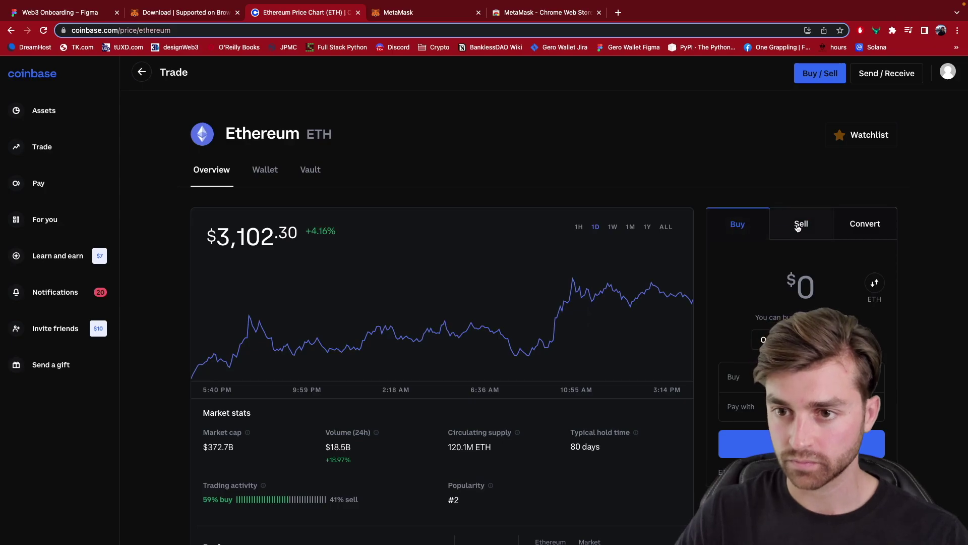
Step: Paste the MetaMask address as recipient in Coinbase's Ethereum Send form, then return to MetaMask
left_click(877, 76)
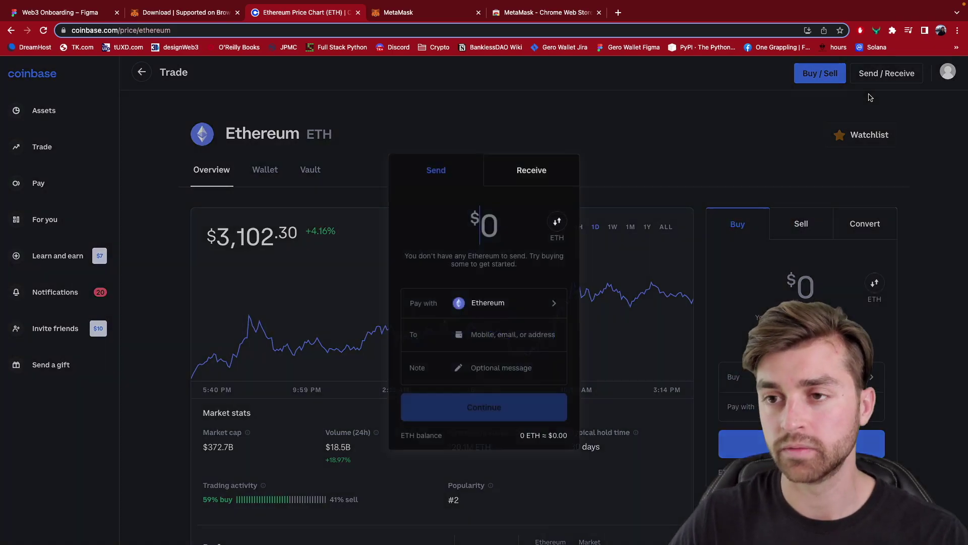
left_click(901, 76)
left_click(898, 75)
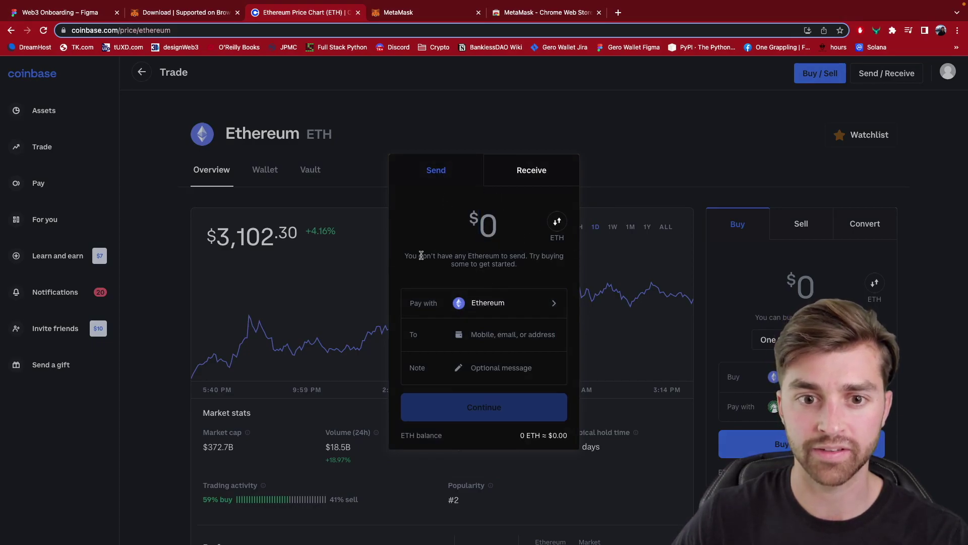
left_click_drag(421, 254, 508, 257)
left_click(508, 335)
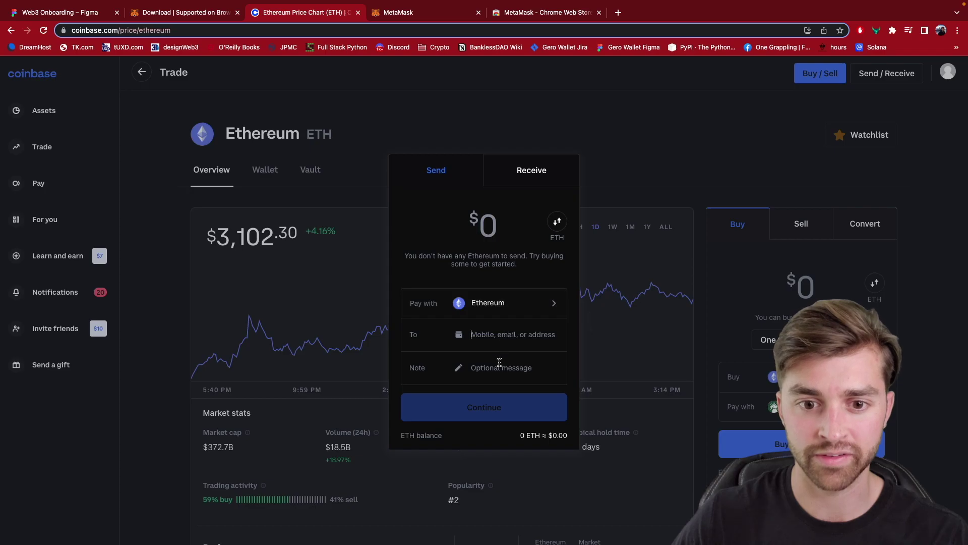
key("super+v")
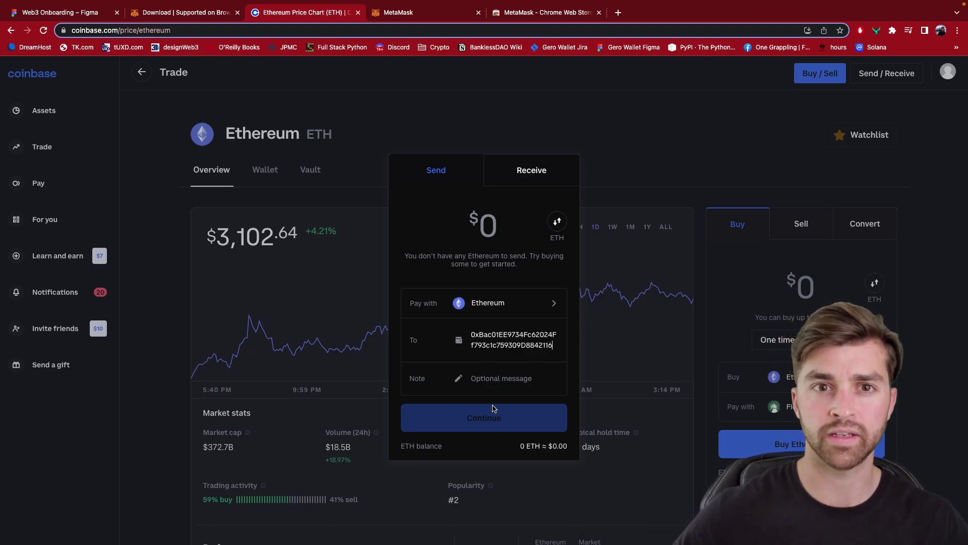
left_click(431, 21)
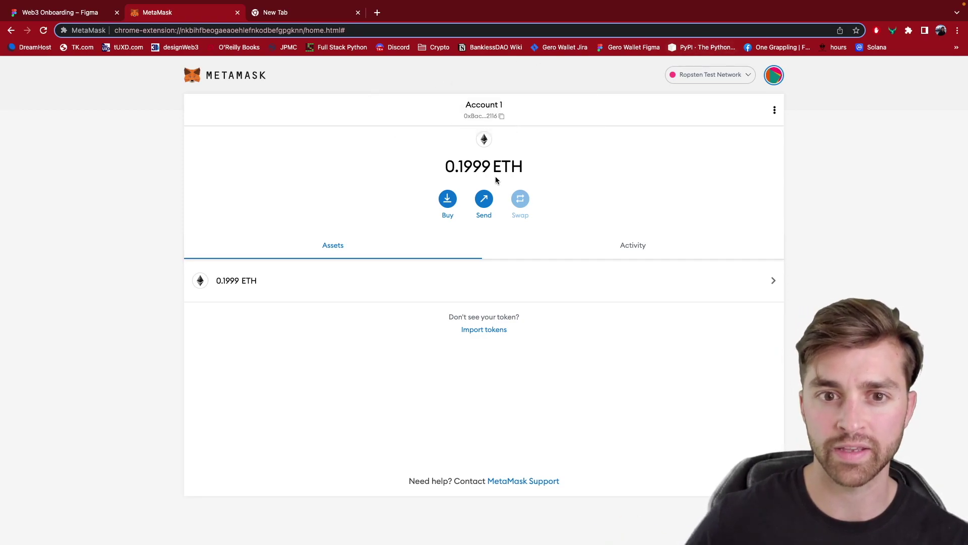
Step: Highlight the 0.1999 ETH balance on the Ropsten wallet's Assets tab, then clear the highlight
double_click(509, 166)
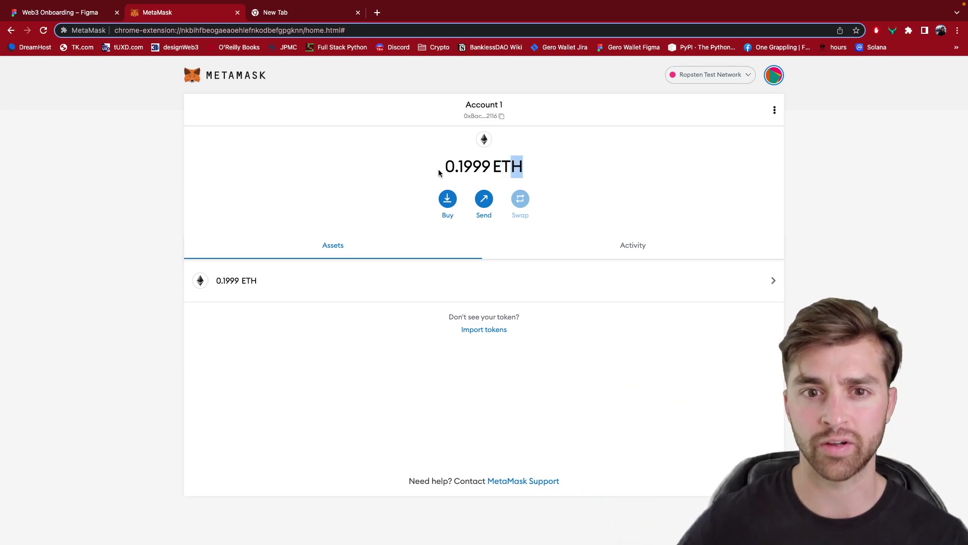
left_click_drag(438, 168, 532, 167)
left_click(539, 171)
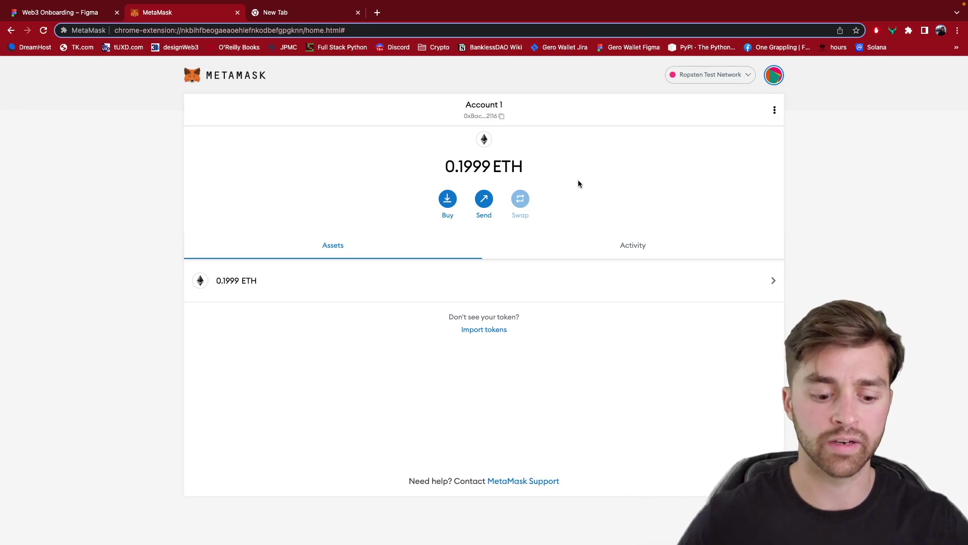
Step: Remove the MetaMask extension from Chrome through the extensions menu and confirm the removal
left_click(773, 86)
left_click(877, 177)
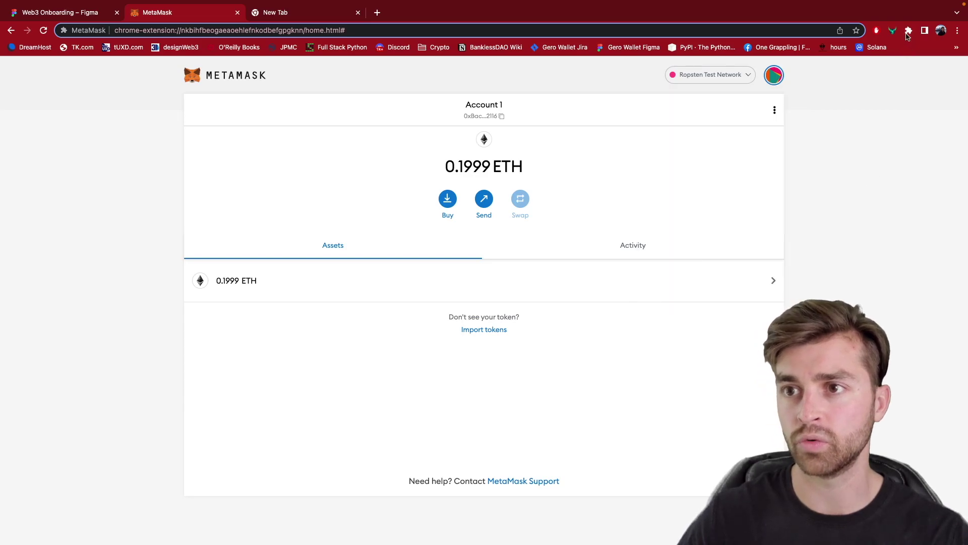
left_click(908, 31)
left_click(906, 93)
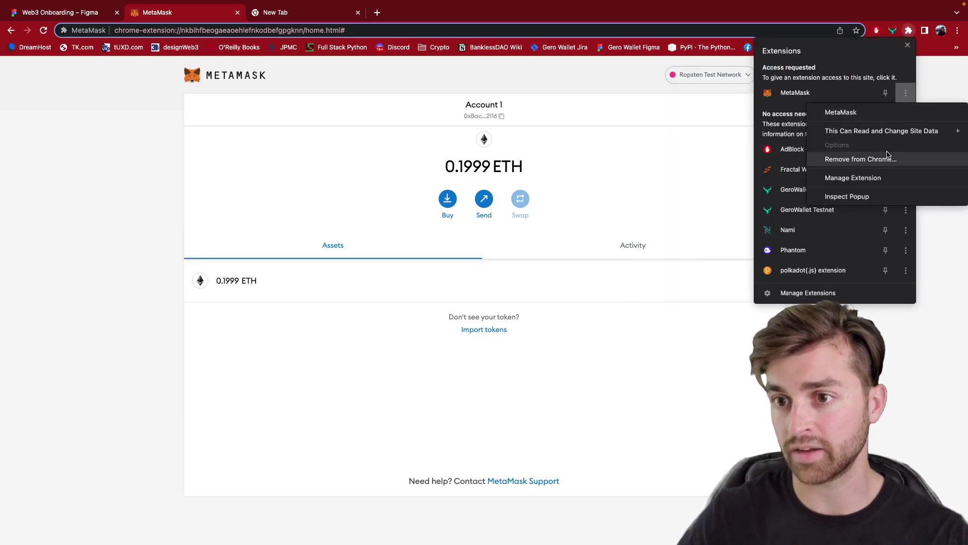
key("Escape")
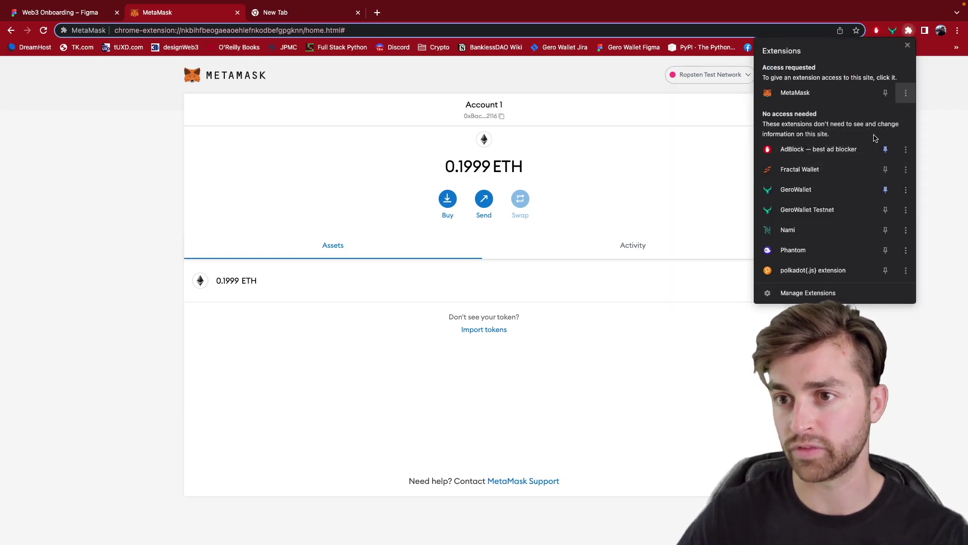
left_click(875, 135)
left_click(872, 105)
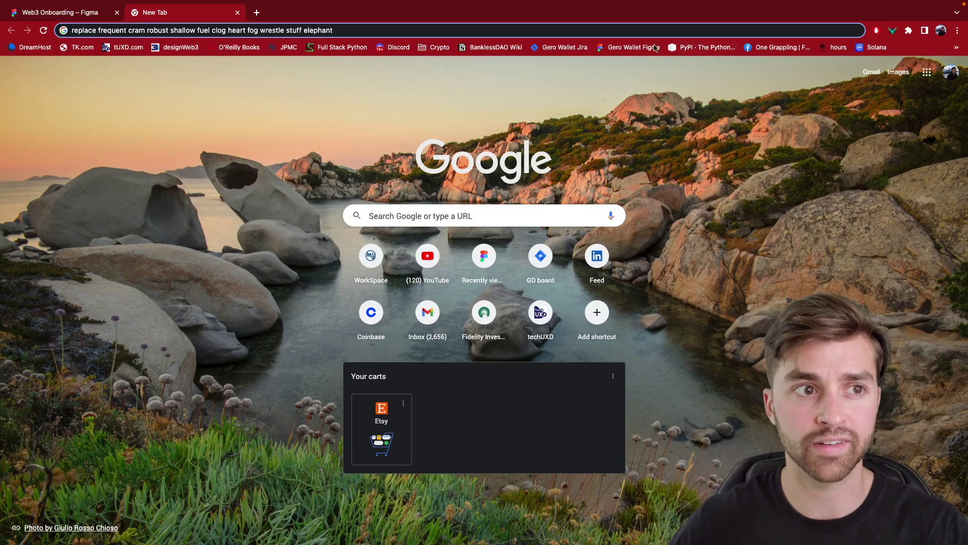
Step: Search 'metamask' in a new tab and open the official MetaMask site
left_click(259, 15)
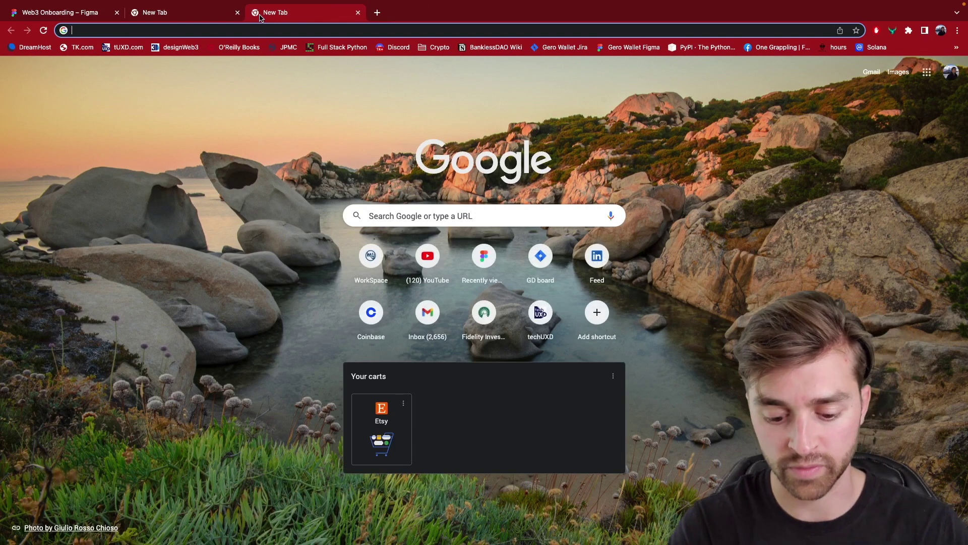
type("metamask")
key("Return")
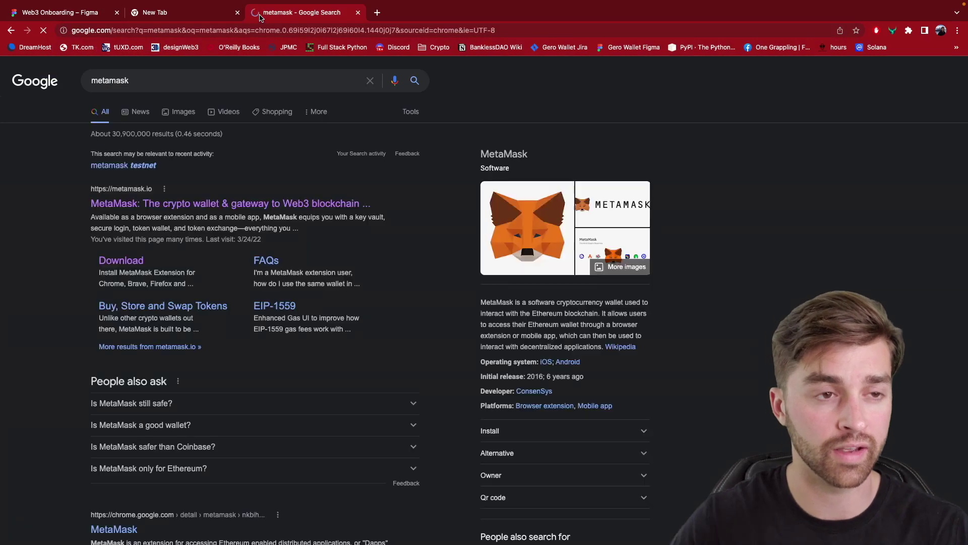
left_click(235, 206)
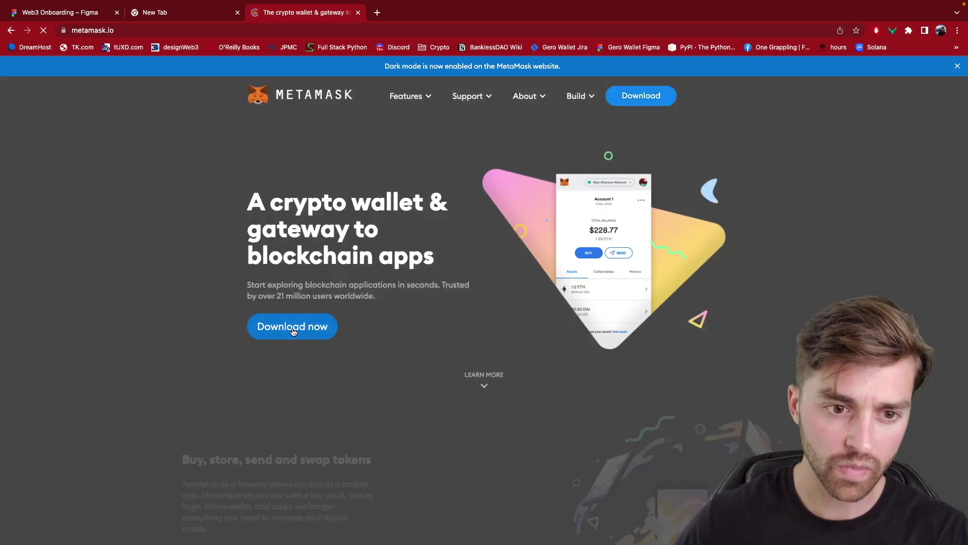
Step: Install MetaMask from its Chrome Web Store listing and launch the new extension
left_click(295, 326)
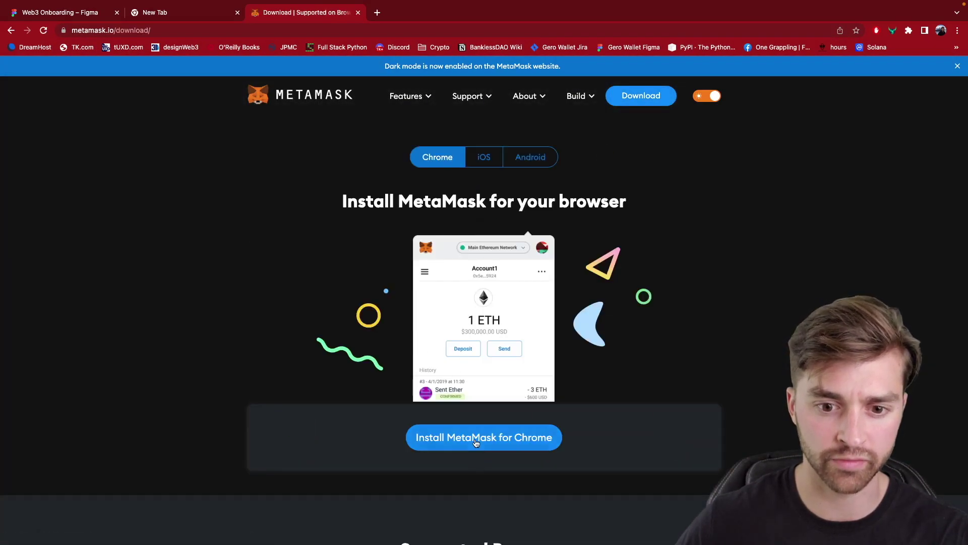
left_click(478, 437)
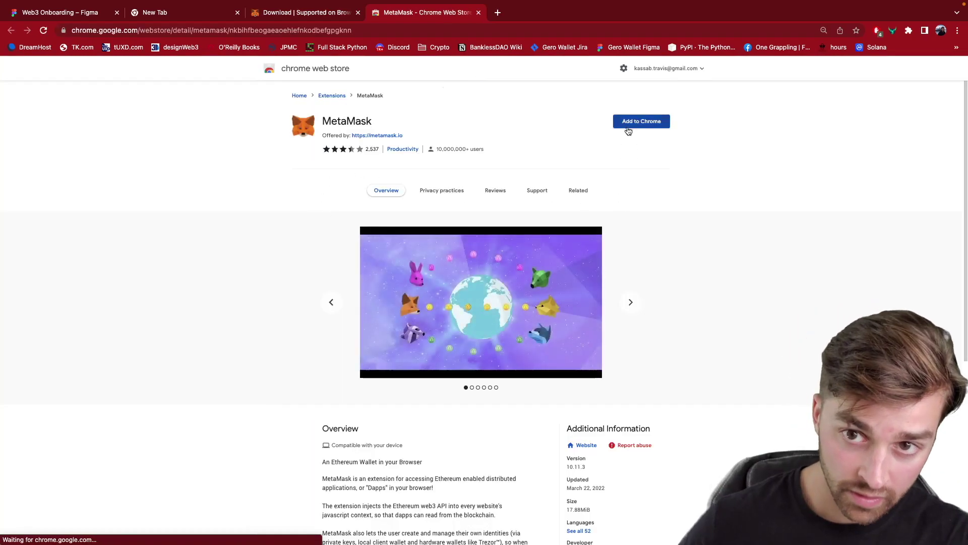
left_click(628, 123)
left_click(561, 316)
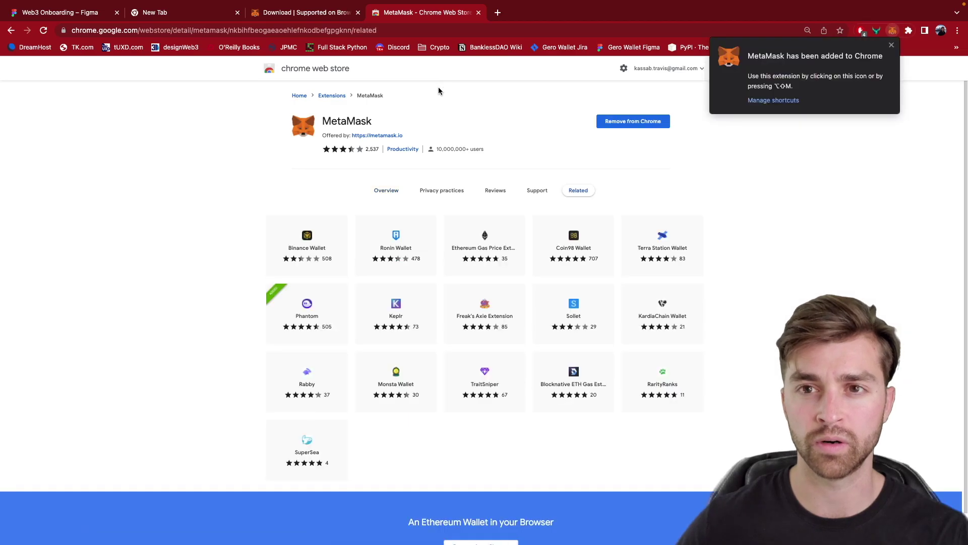
left_click(893, 31)
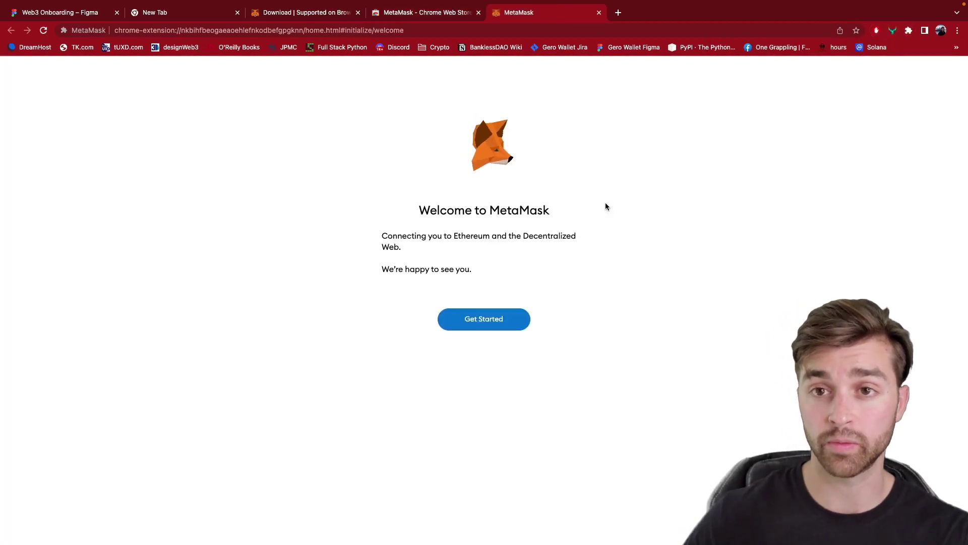
Step: Begin MetaMask setup by importing an existing wallet and declining usage data sharing
left_click(484, 322)
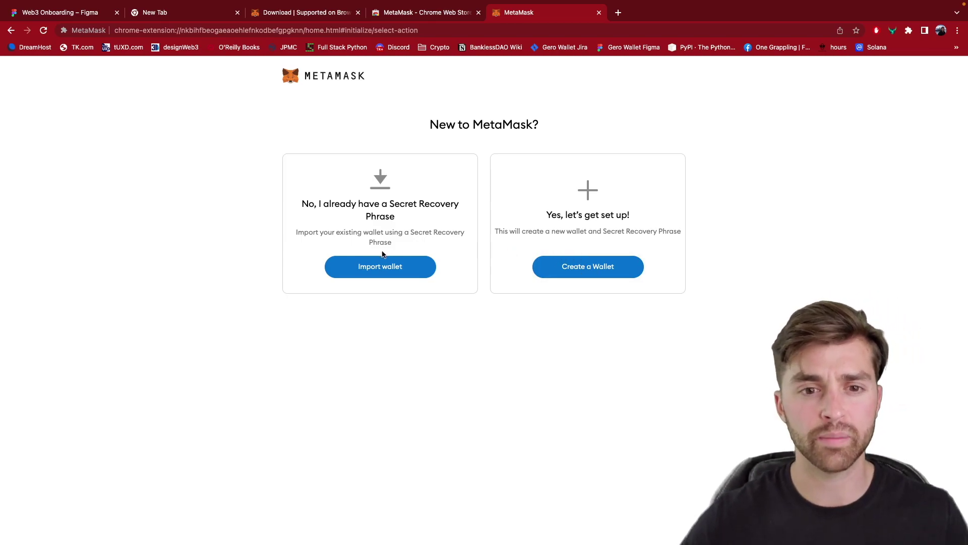
left_click(381, 268)
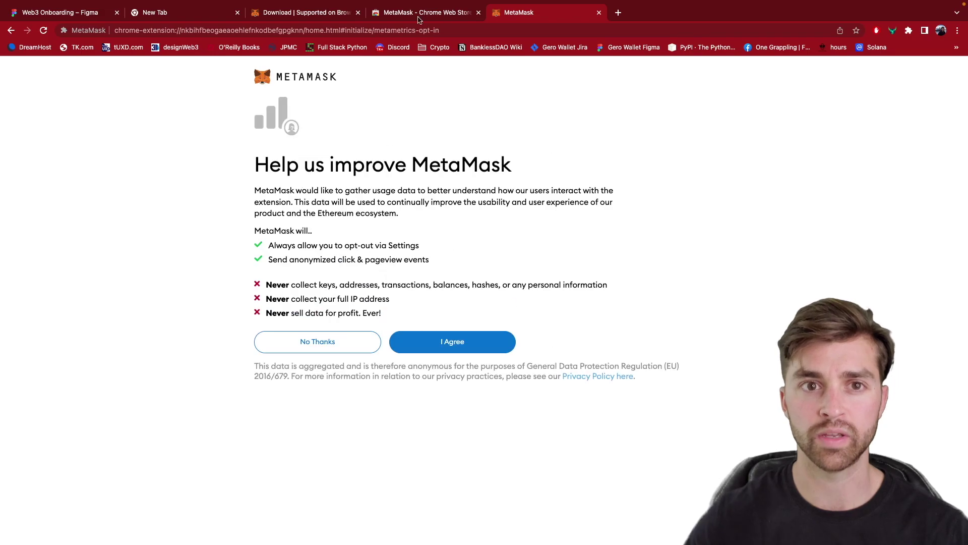
left_click(337, 350)
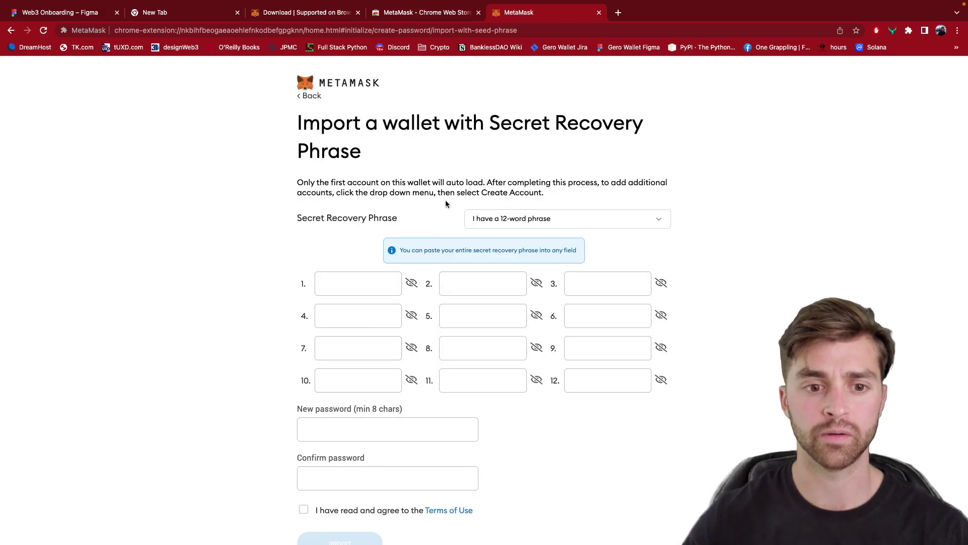
Step: Select the saved recovery phrase on the New Tab page and return to the import page
left_click(317, 19)
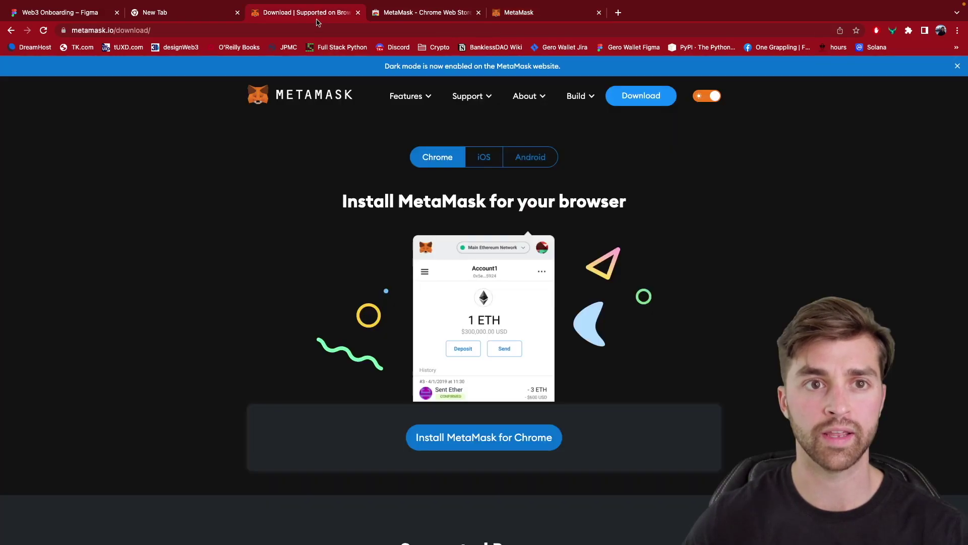
left_click(391, 18)
left_click(182, 14)
left_click(181, 32)
left_click(100, 30)
left_click_drag(83, 30, 268, 22)
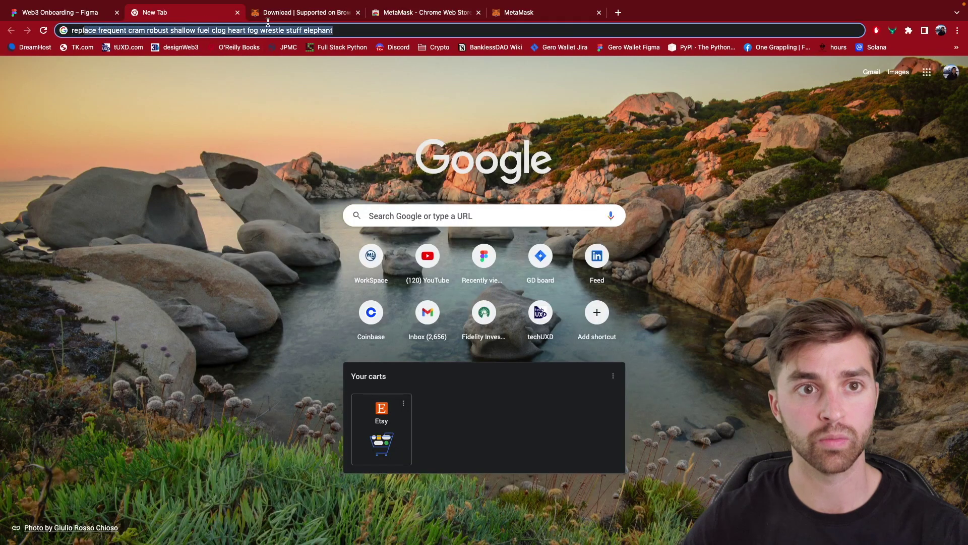
left_click(506, 10)
Step: Paste the recovery phrase into the import fields and enter a new wallet password
left_click(351, 282)
key("super+v")
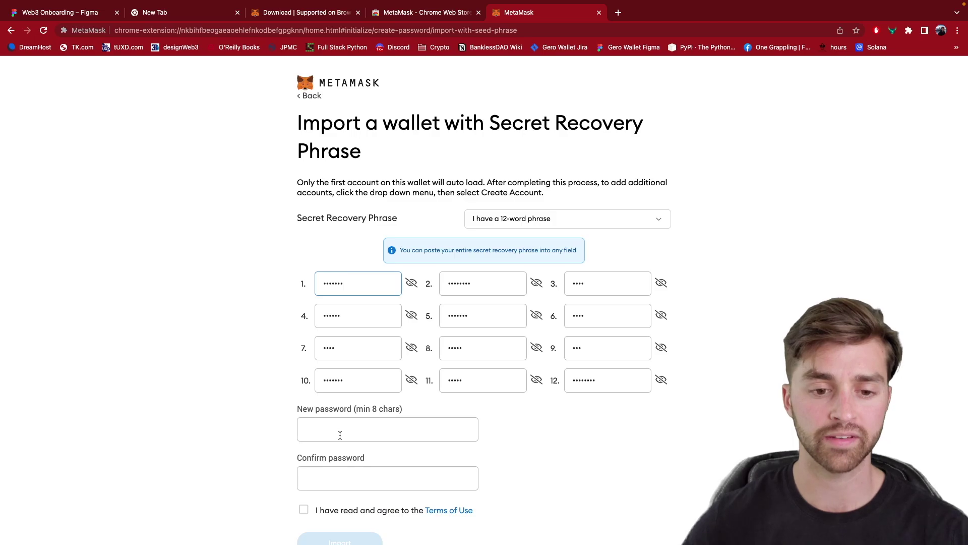
left_click(344, 434)
type("•••••")
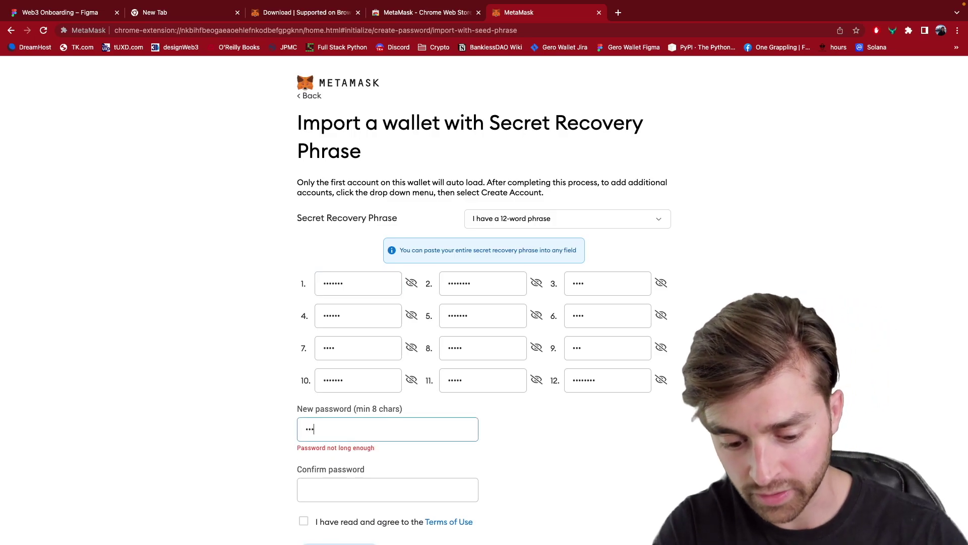
key("super+a")
type("••••••••••")
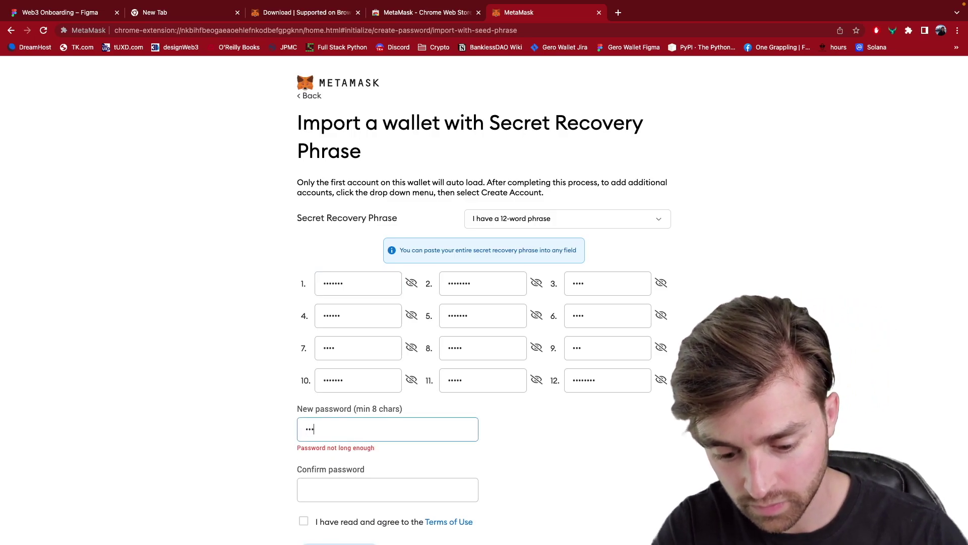
type("••")
key("Tab")
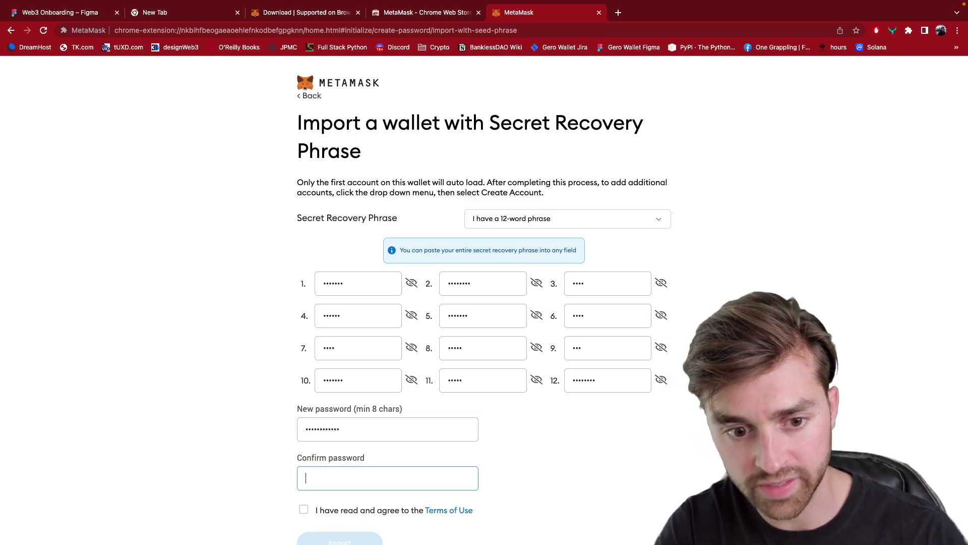
type("••••••••••••")
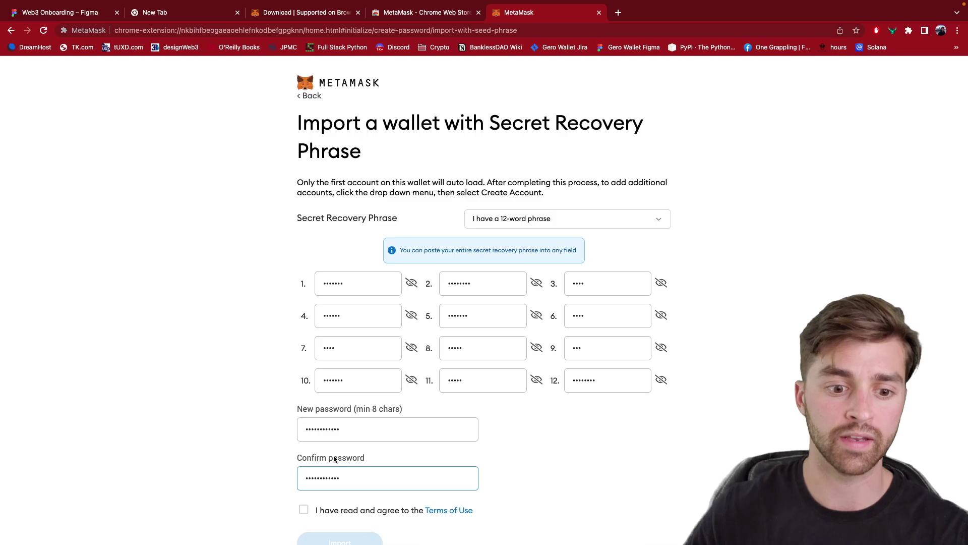
Step: Accept the Terms of Use and import the wallet
left_click(305, 507)
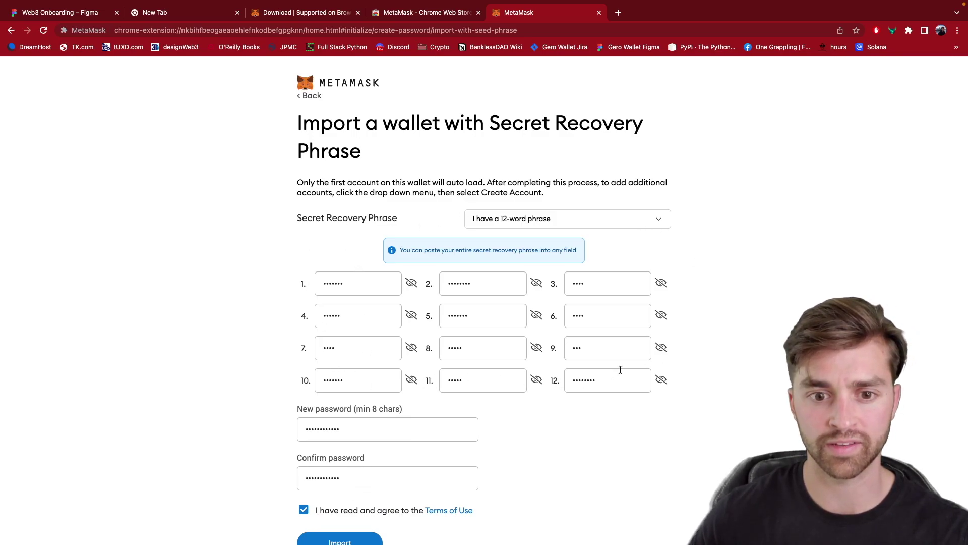
scroll(238, 421, "down", 1)
left_click(341, 532)
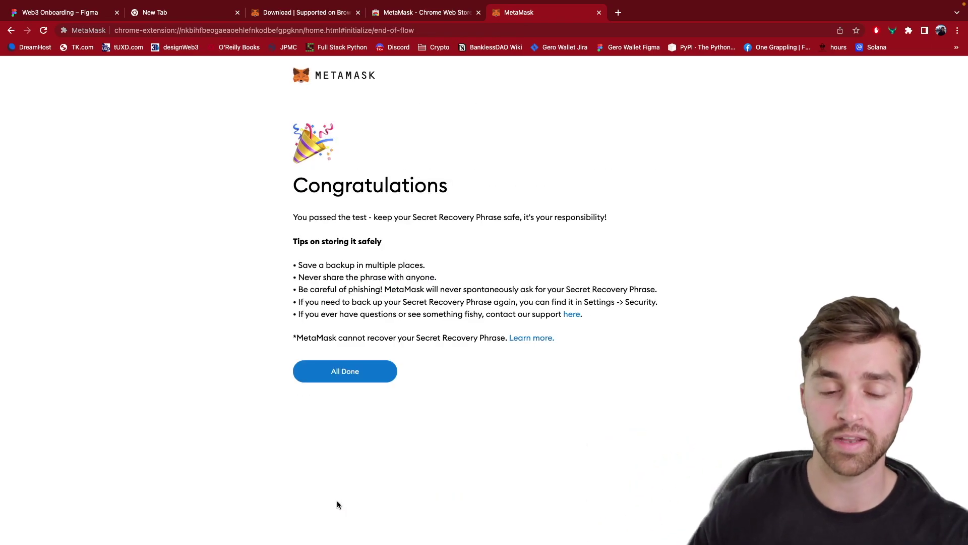
Step: Finish setup, turn on test networks, and switch the wallet to Ropsten Test Network
left_click(337, 370)
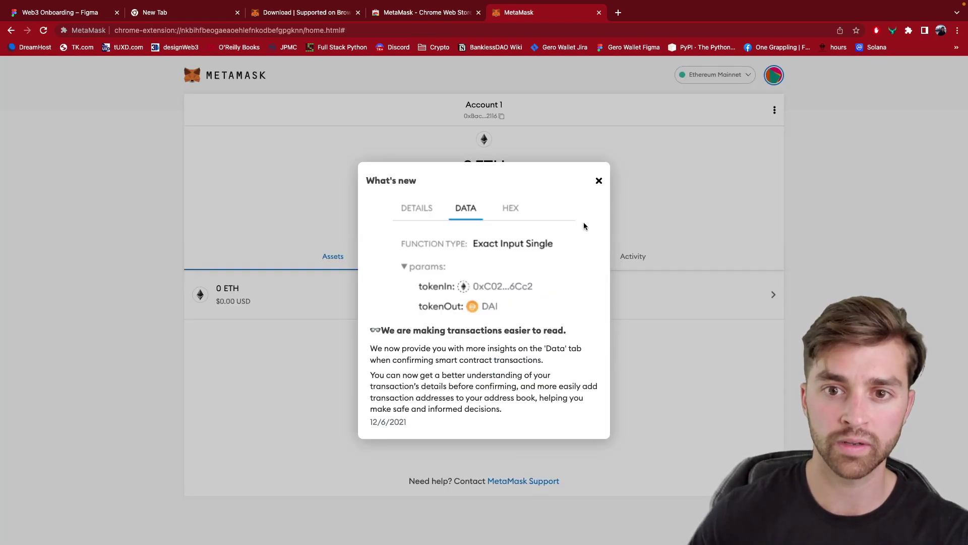
left_click(599, 181)
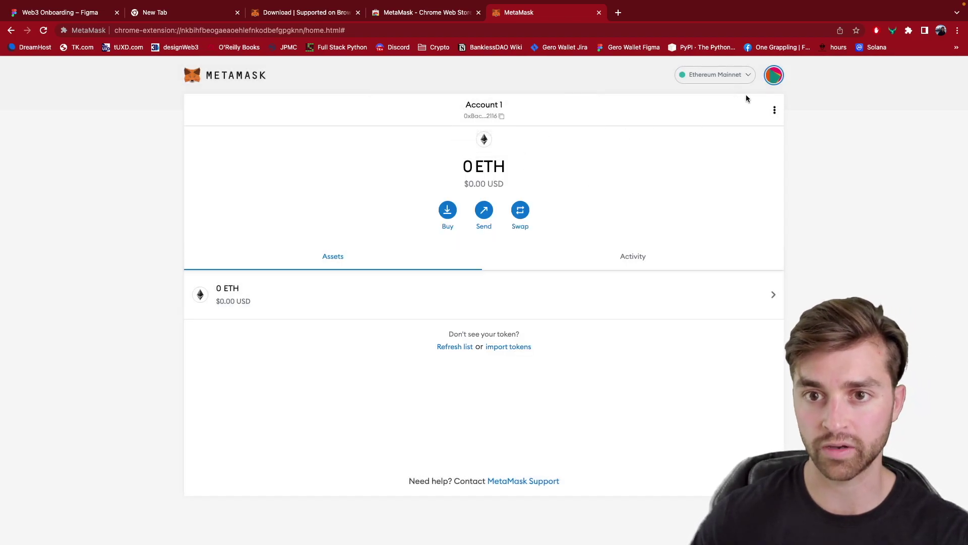
left_click(733, 77)
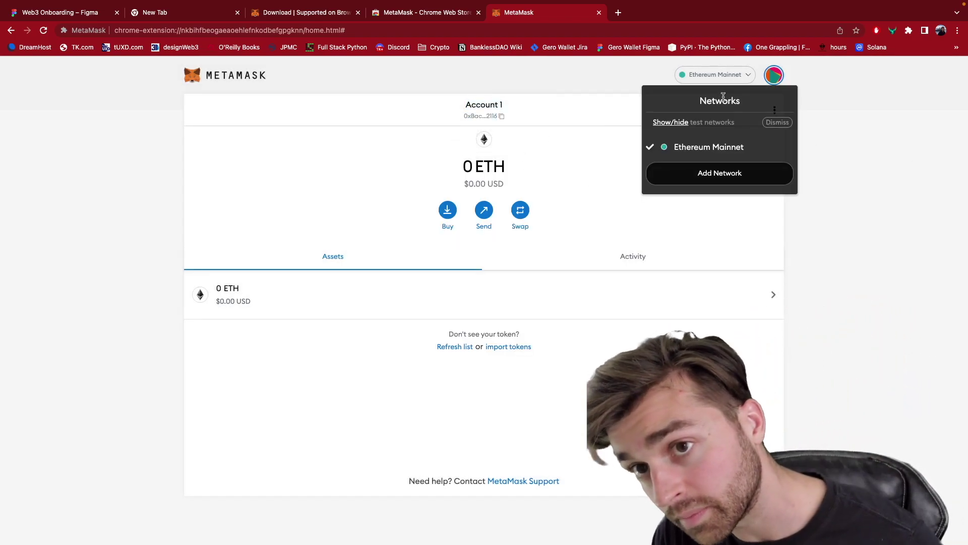
left_click(681, 123)
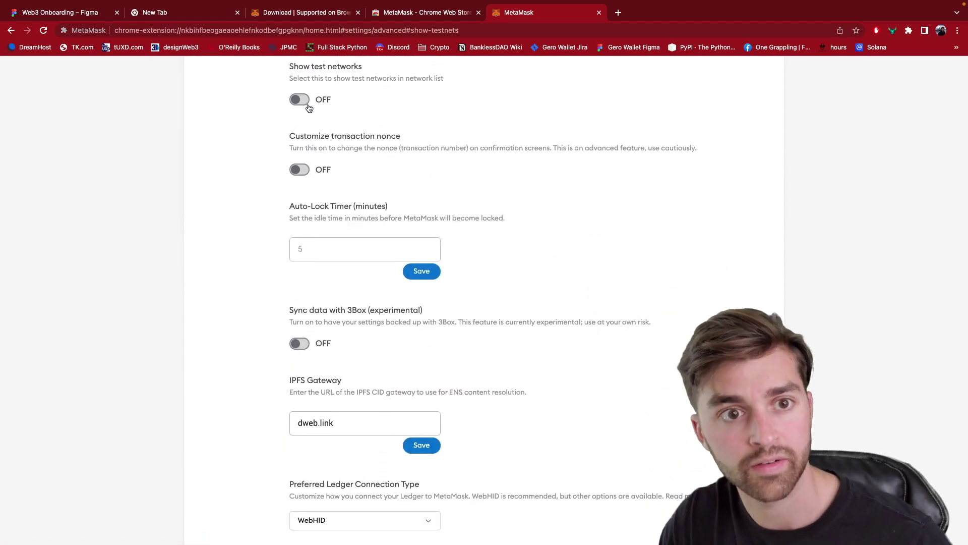
left_click(312, 107)
scroll(715, 145, "up", 10)
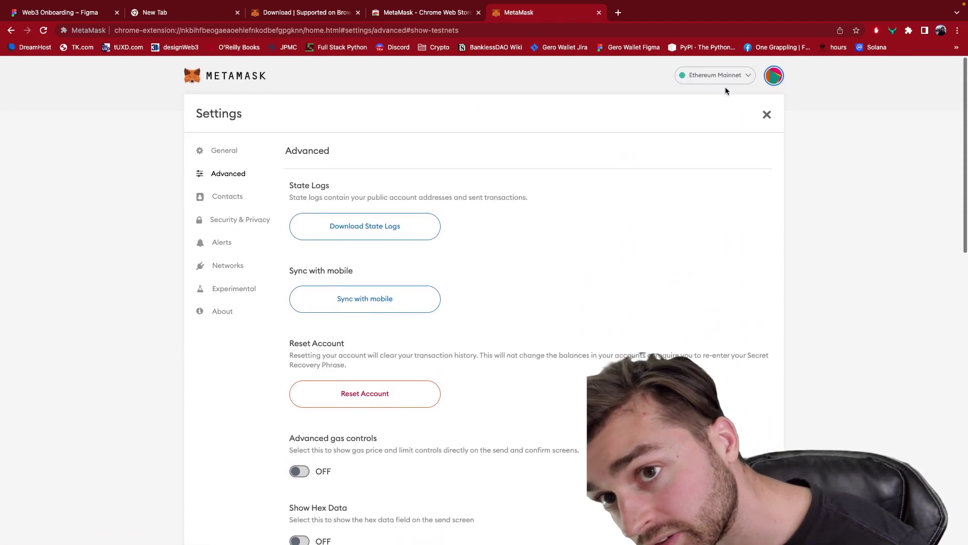
left_click(722, 79)
left_click(701, 169)
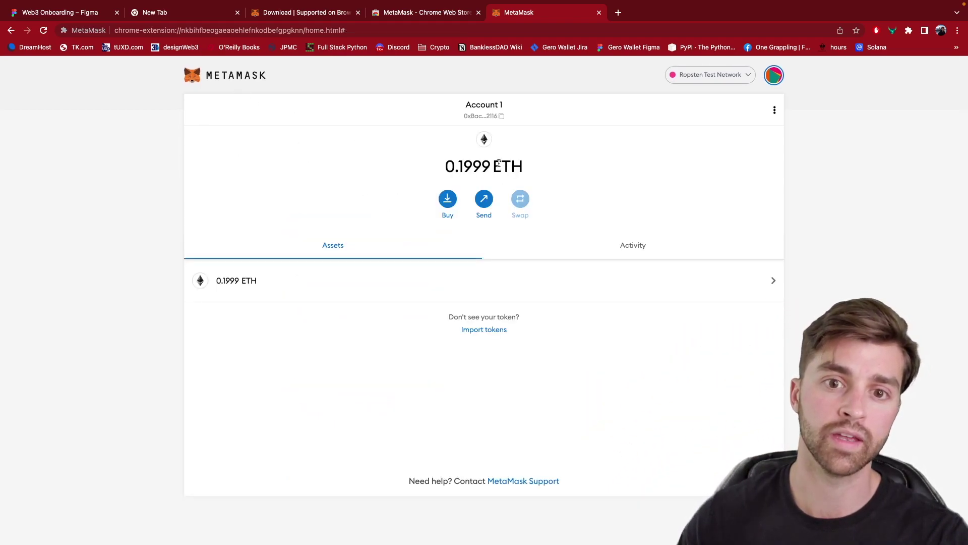
Step: Highlight the 0.1999 ETH balance, then return to the Figma onboarding diagram
double_click(498, 163)
double_click(453, 164)
left_click(481, 164)
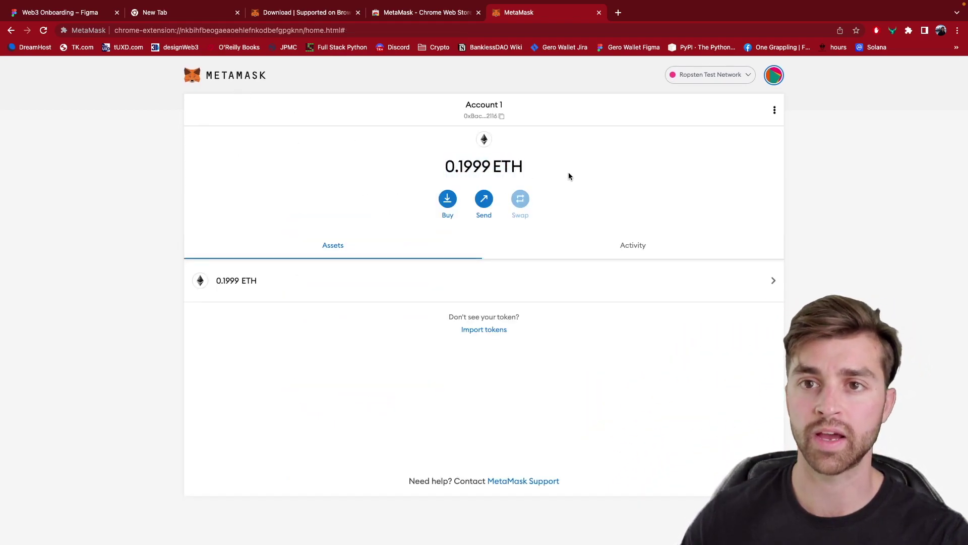
double_click(507, 166)
left_click(507, 166)
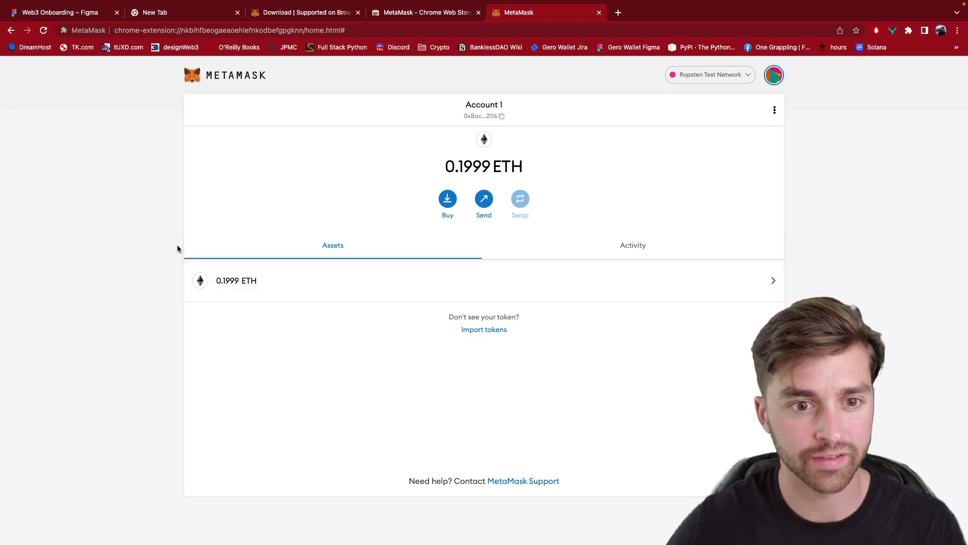
left_click(78, 15)
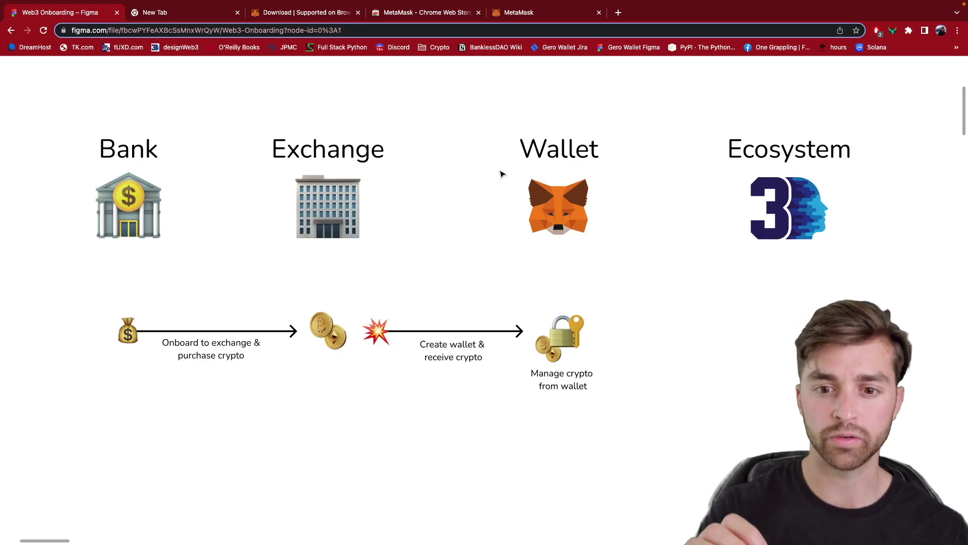
Step: Highlight the phrase's first four words on the New Tab page, then go to the Chrome Web Store tab
left_click(155, 12)
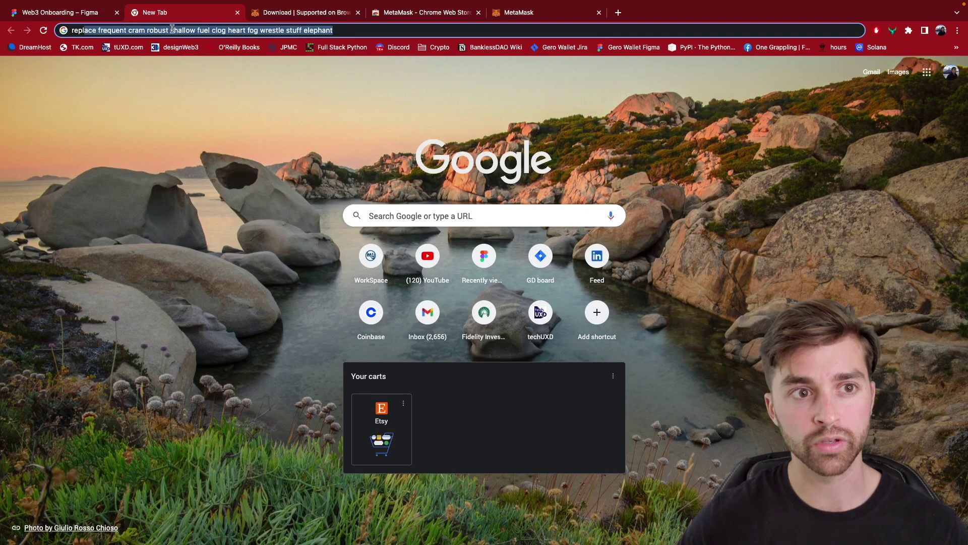
left_click_drag(171, 31, 71, 30)
left_click(99, 31)
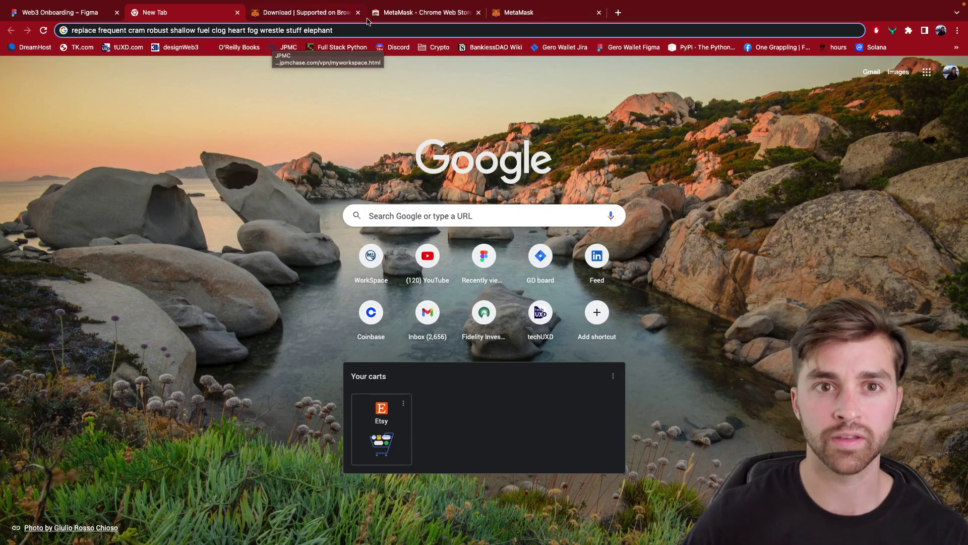
left_click(433, 16)
left_click(503, 19)
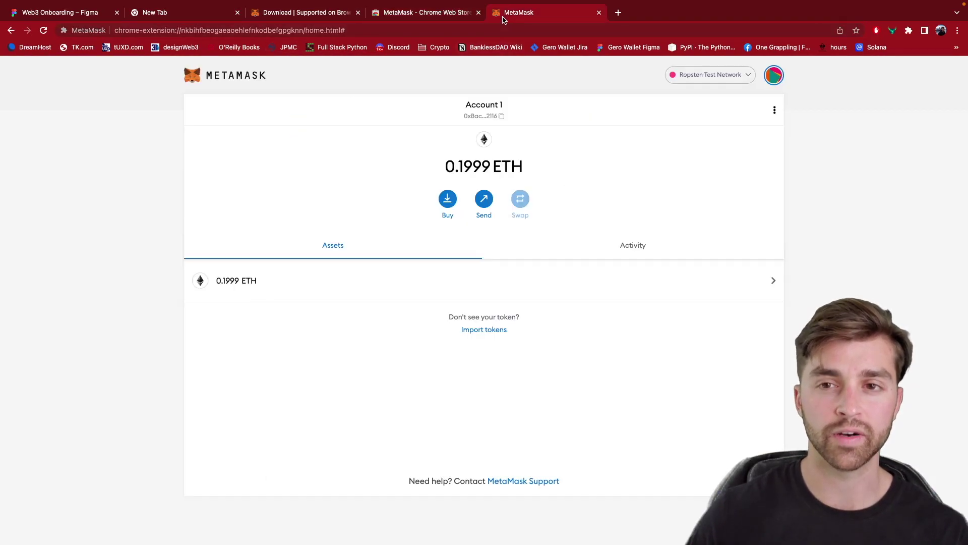